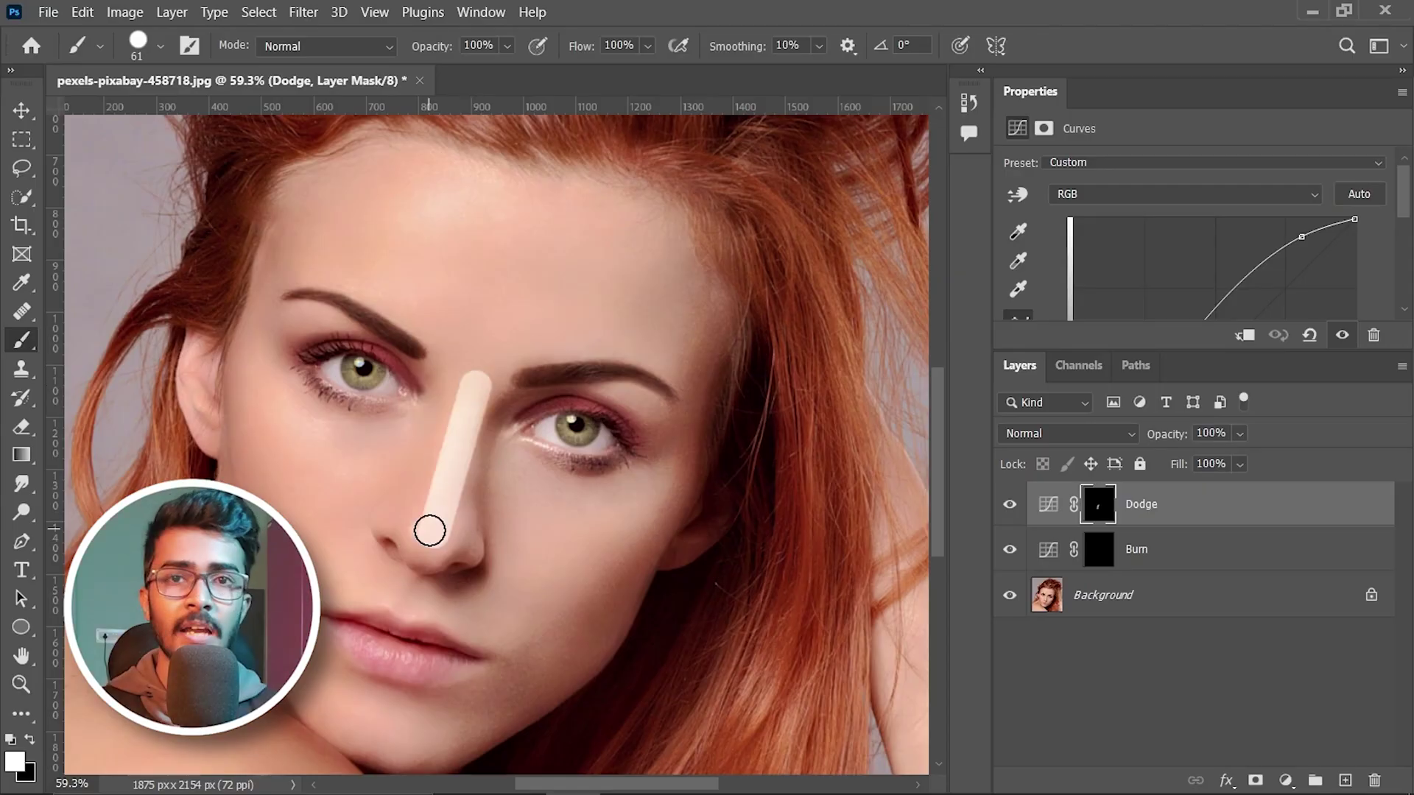
# - Paint highlight strokes on the Dodge mask over the nose, forehead, cheeks, under-eyes and chin
pyautogui.moveTo(391, 272); pyautogui.dragTo(493, 199)
pyautogui.moveTo(519, 489); pyautogui.dragTo(655, 501)
pyautogui.moveTo(338, 710); pyautogui.dragTo(420, 732)
pyautogui.moveTo(298, 401); pyautogui.dragTo(394, 431)
pyautogui.moveTo(604, 243); pyautogui.dragTo(652, 261)
pyautogui.moveTo(626, 398); pyautogui.dragTo(663, 408)
# - Paint shadow strokes on the Burn mask along the cheek, nose sides, nostrils, jaw and eye
pyautogui.click(1138, 549)
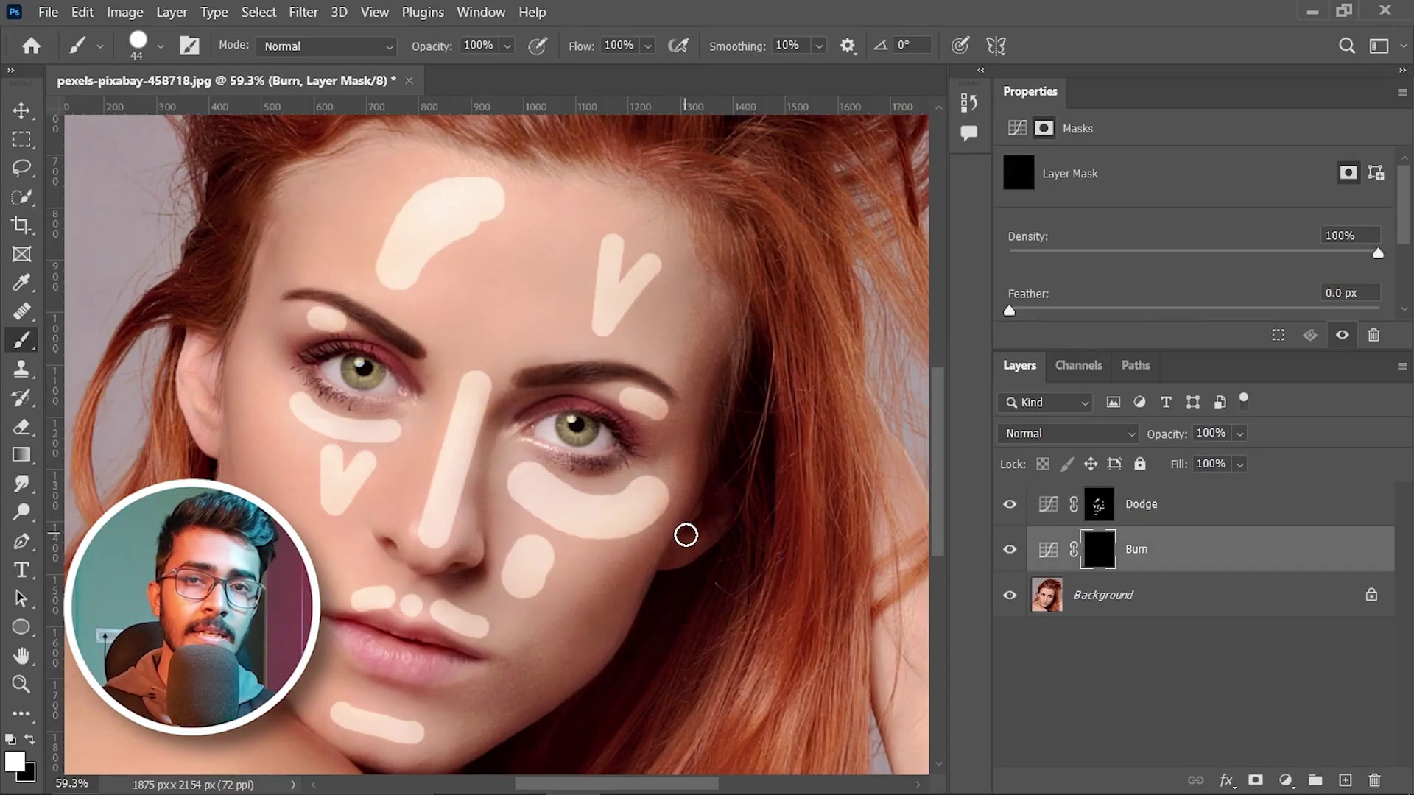
pyautogui.moveTo(271, 577); pyautogui.dragTo(246, 427)
pyautogui.scroll(5, 441, 537)
pyautogui.moveTo(413, 526); pyautogui.dragTo(471, 542)
pyautogui.scroll(-5, 472, 560)
pyautogui.moveTo(635, 580); pyautogui.dragTo(543, 694)
pyautogui.moveTo(663, 604); pyautogui.dragTo(545, 663)
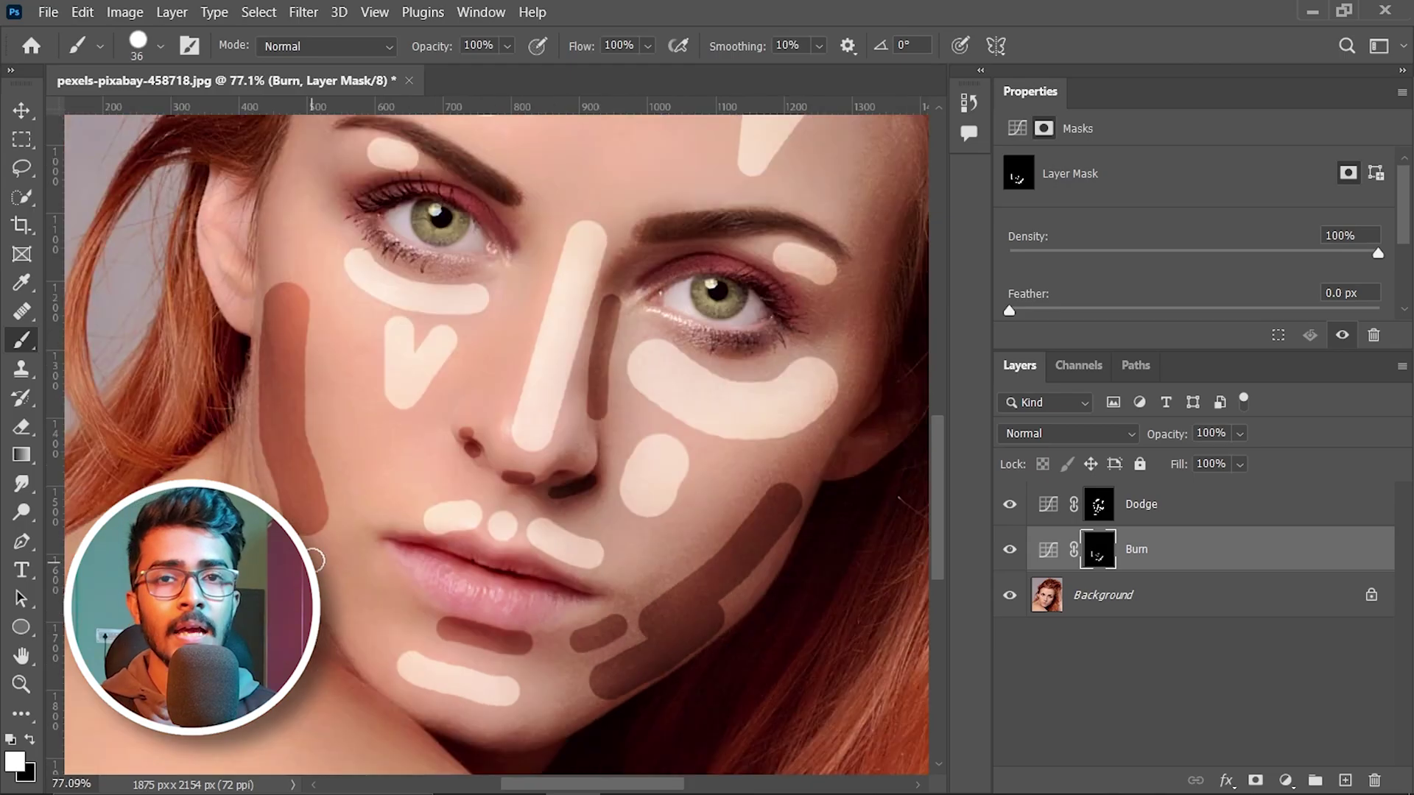
pyautogui.scroll(5, 442, 332)
pyautogui.moveTo(369, 147); pyautogui.dragTo(299, 325)
pyautogui.scroll(-8, 299, 325)
pyautogui.moveTo(353, 478); pyautogui.dragTo(369, 589)
# - Feather the Burn mask to 40 px
pyautogui.moveTo(1010, 311)
pyautogui.mouseDown()
pyautogui.moveTo(1198, 311)
pyautogui.moveTo(1141, 312)
pyautogui.mouseUp()
pyautogui.click(1098, 505)
pyautogui.scroll(5, 472, 478)
pyautogui.click(1098, 559)
pyautogui.scroll(-5, 543, 489)
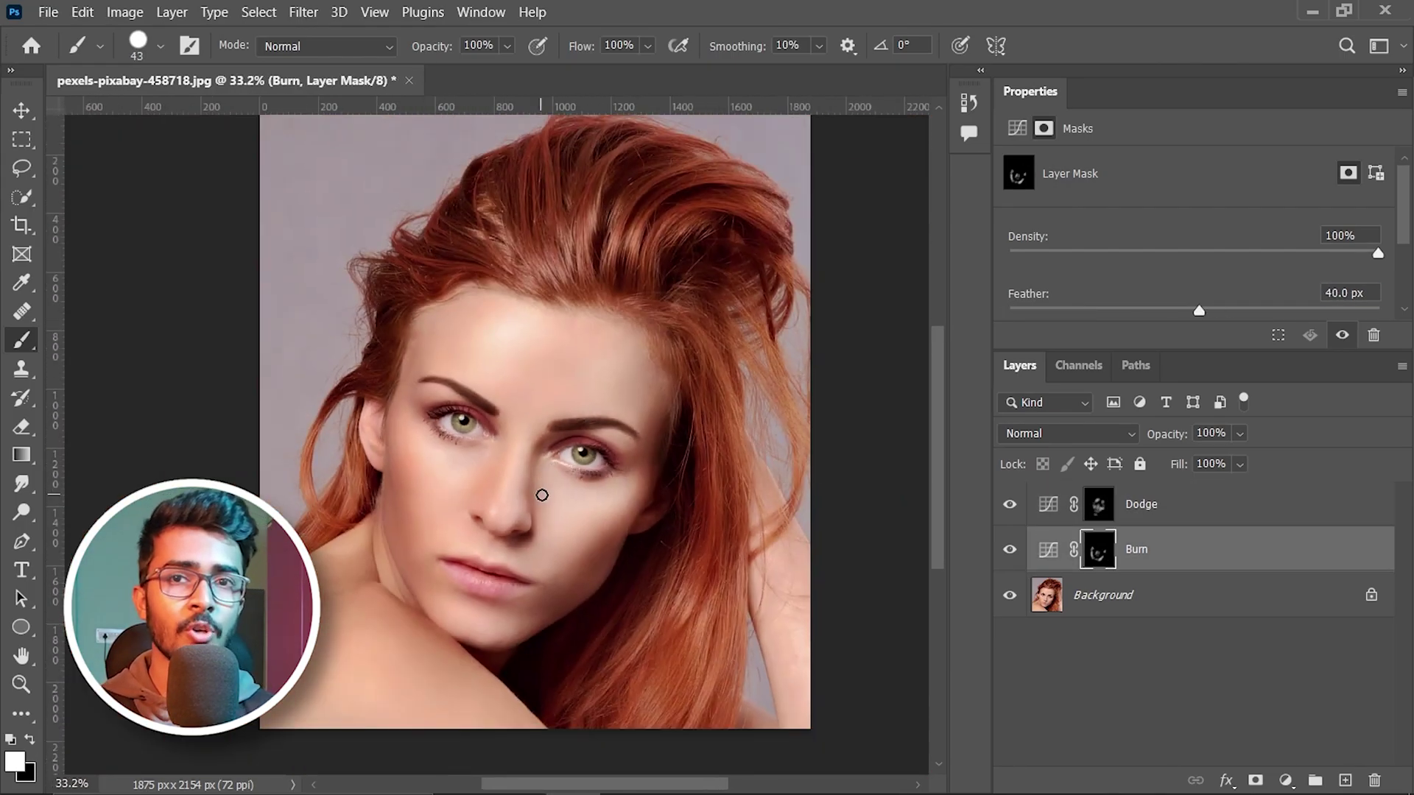
# - Group the Dodge and Burn layers with Ctrl+G and add a mask to the group
pyautogui.click(1098, 504)
pyautogui.scroll(3, 553, 325)
pyautogui.scroll(-2, 619, 275)
pyautogui.keyDown('shift'); pyautogui.click(1137, 549); pyautogui.keyUp('shift')
pyautogui.hotkey('ctrl', 'g')
pyautogui.click(1255, 780)
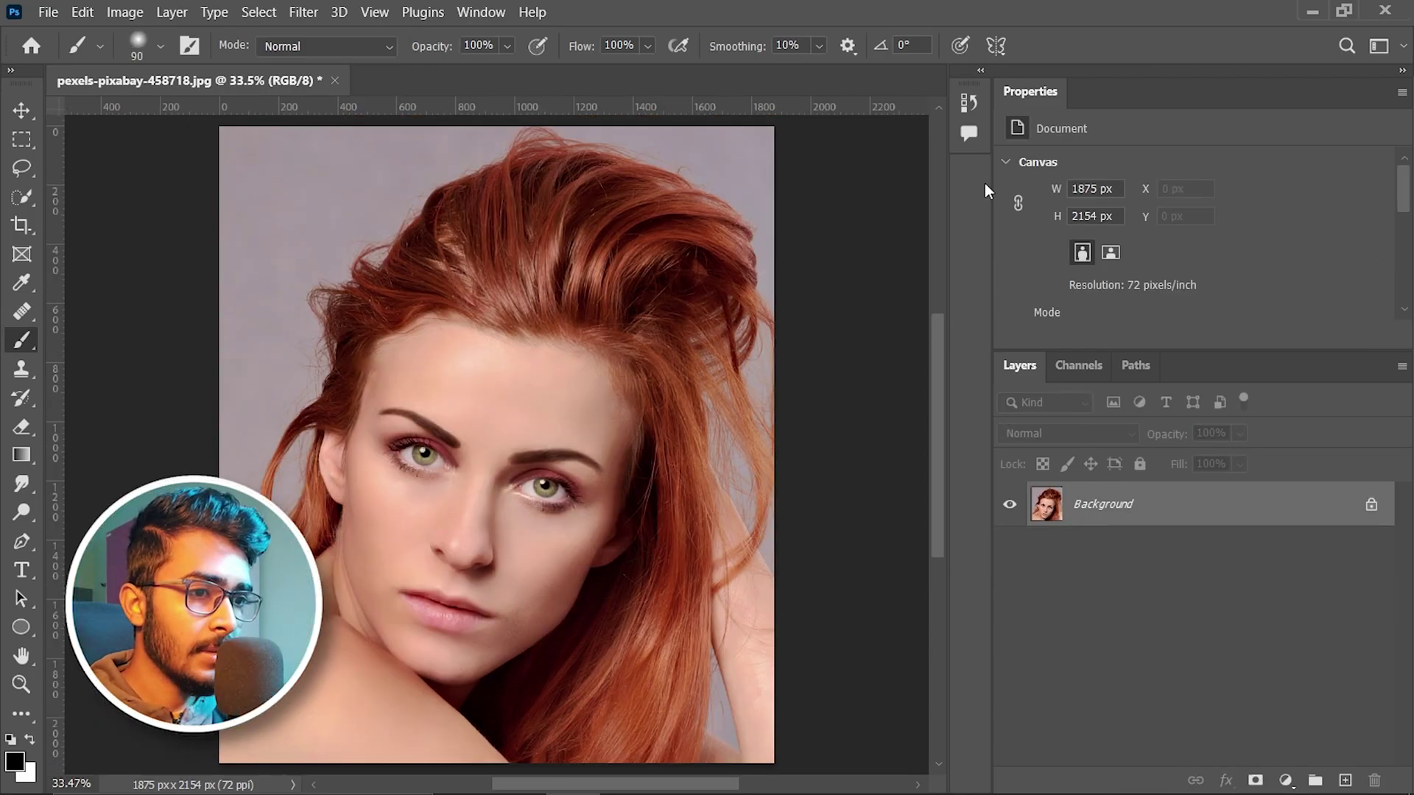
pyautogui.scroll(4, 515, 457)
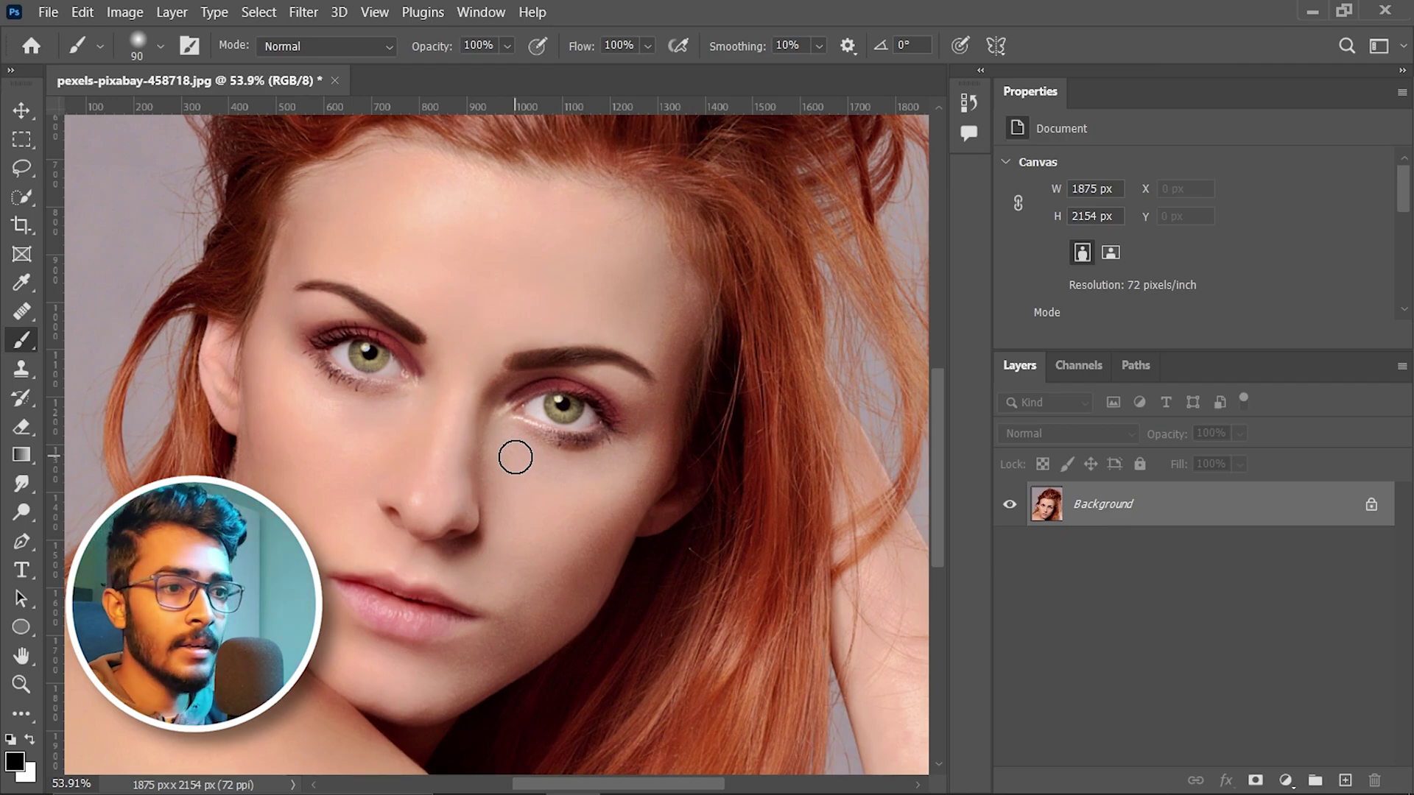
pyautogui.scroll(2, 423, 489)
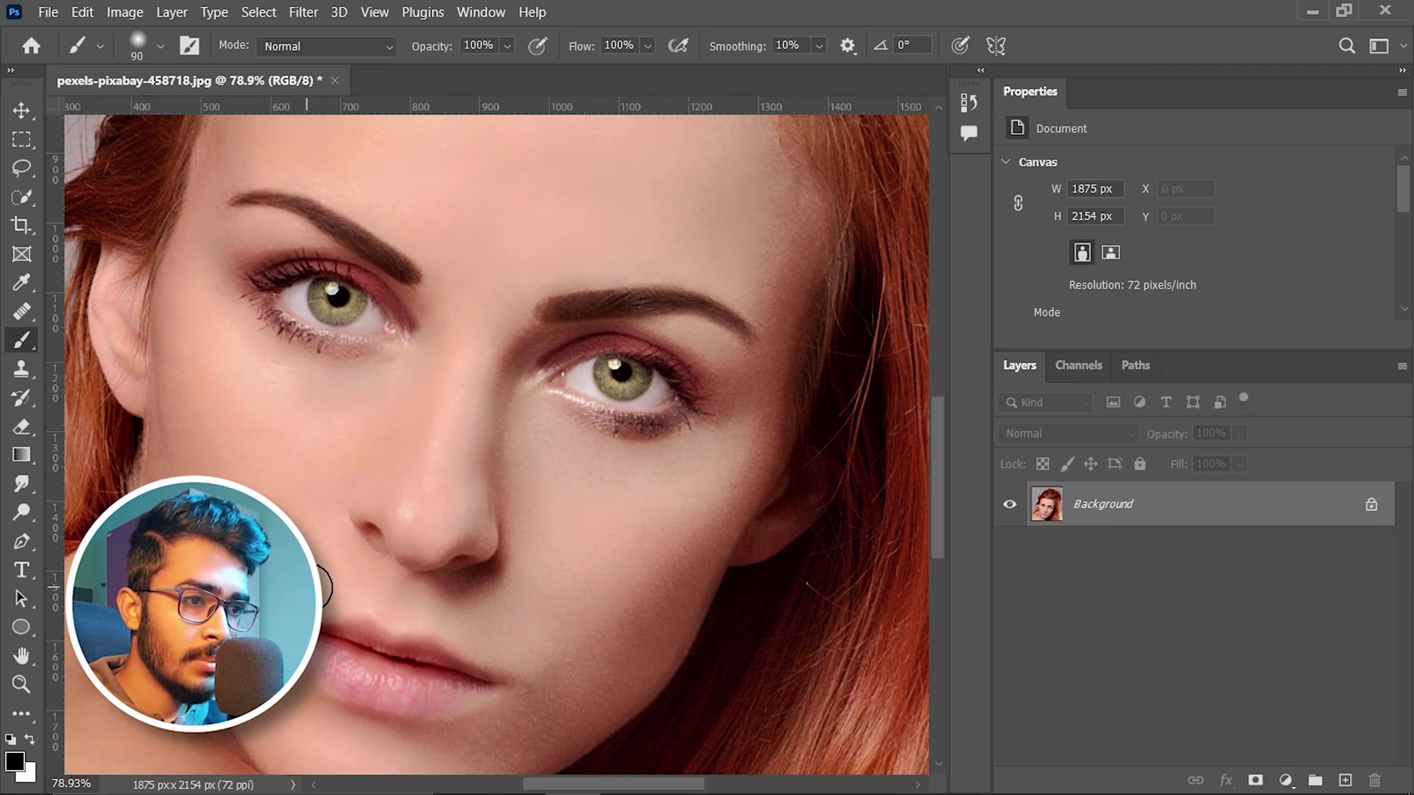
pyautogui.scroll(-2, 328, 611)
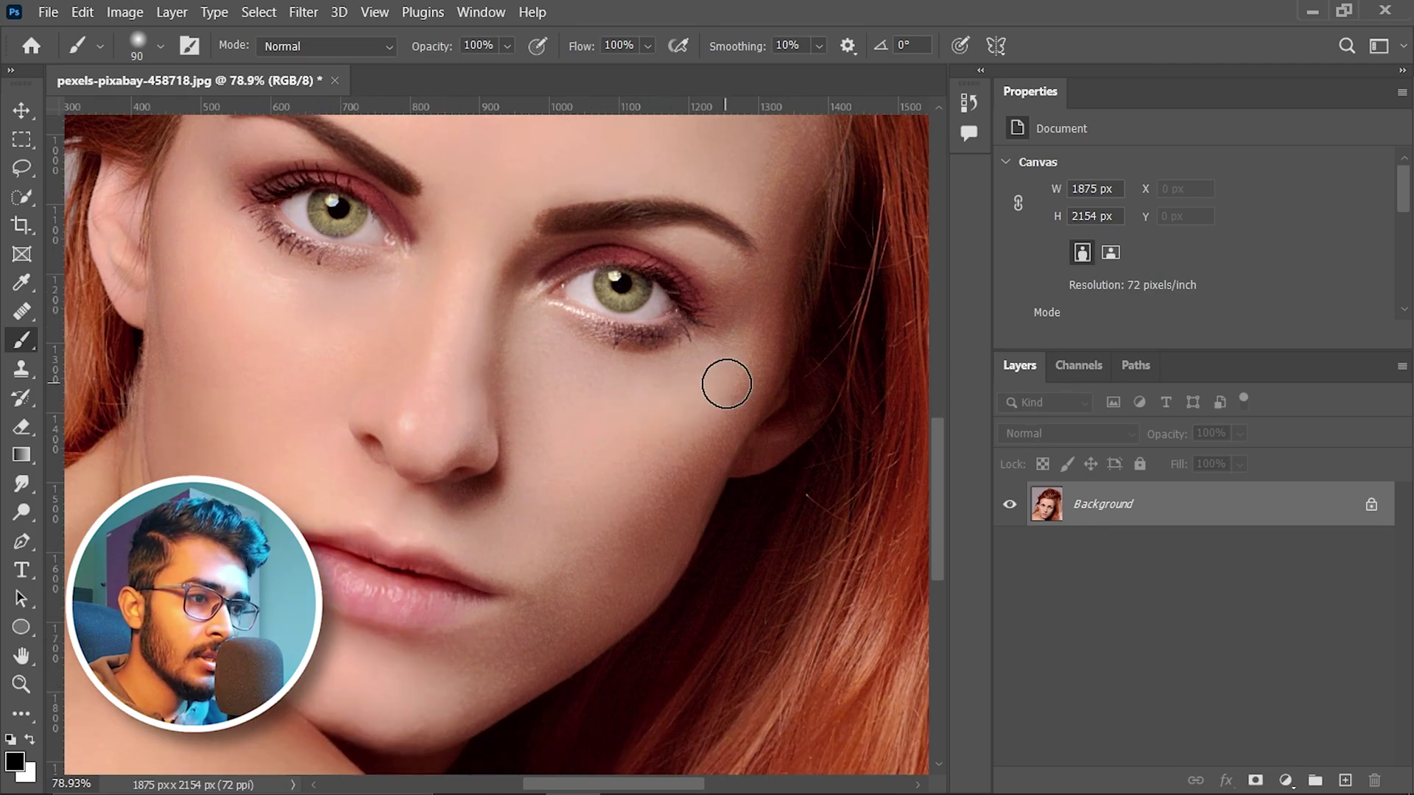
pyautogui.scroll(4, 555, 408)
pyautogui.keyDown('alt'); pyautogui.scroll(-1, 410, 246); pyautogui.keyUp('alt')
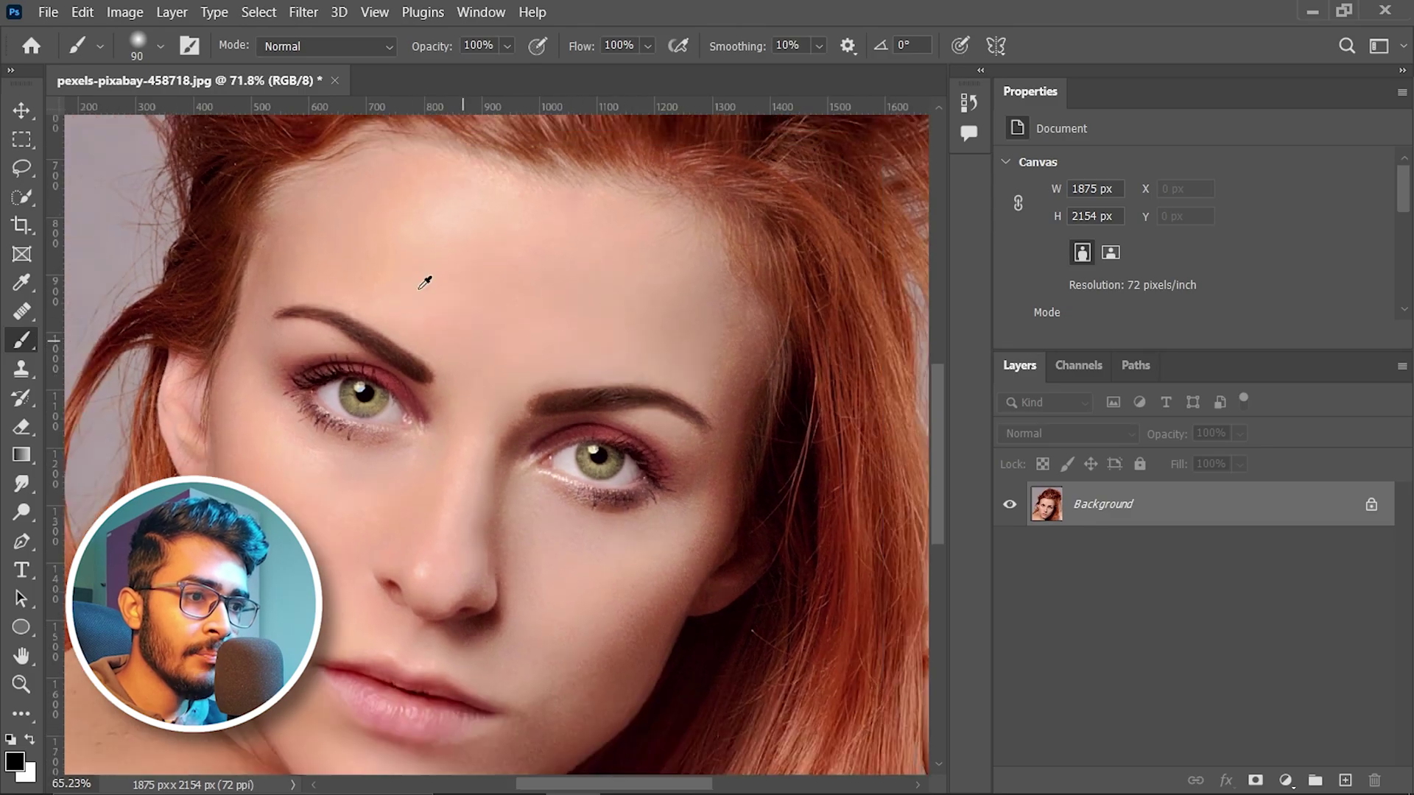
pyautogui.keyDown('alt'); pyautogui.scroll(-3, 425, 282); pyautogui.keyUp('alt')
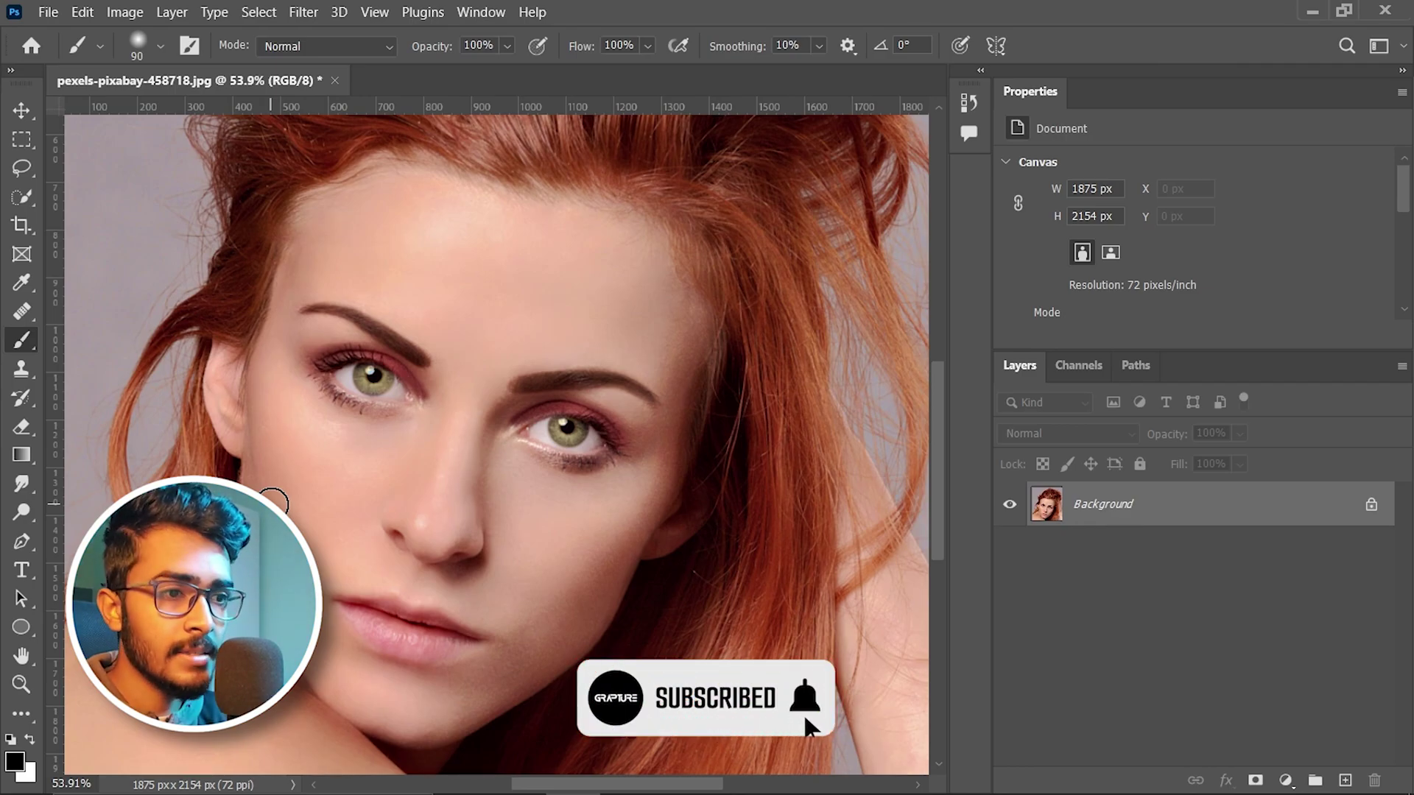
# - Add Curves 1, drag down on the skin tone to darken, and invert its mask to black
pyautogui.click(1285, 779)
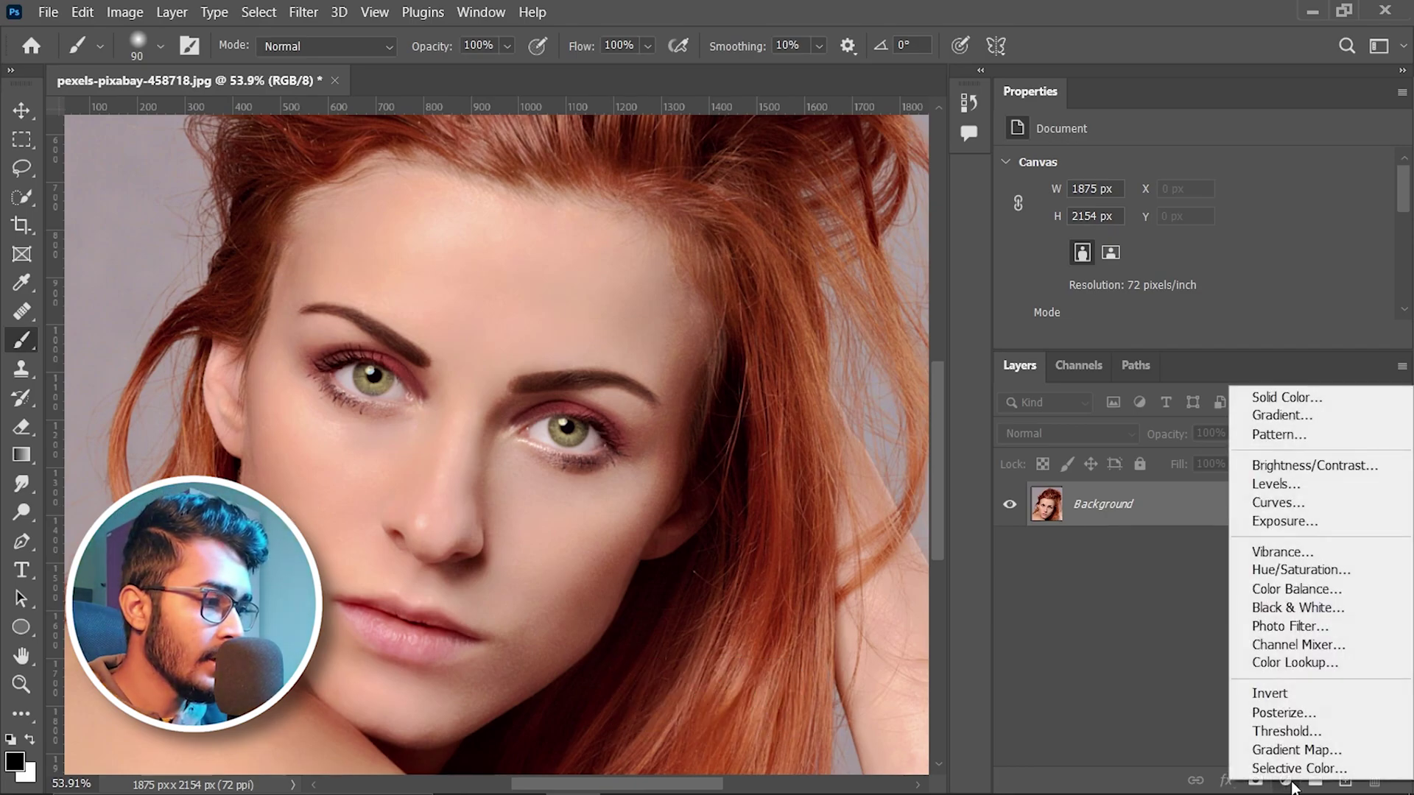
pyautogui.click(1285, 503)
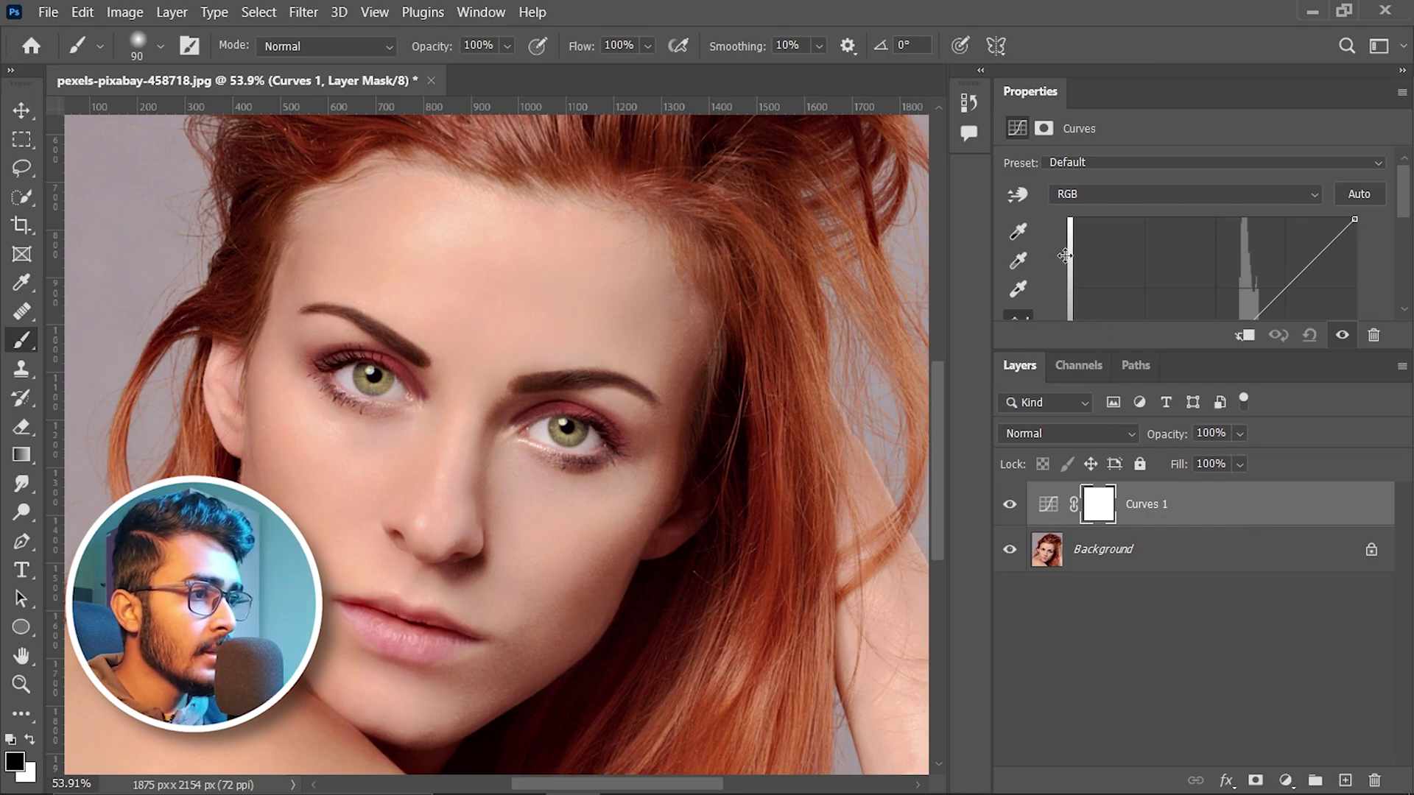
pyautogui.click(1023, 197)
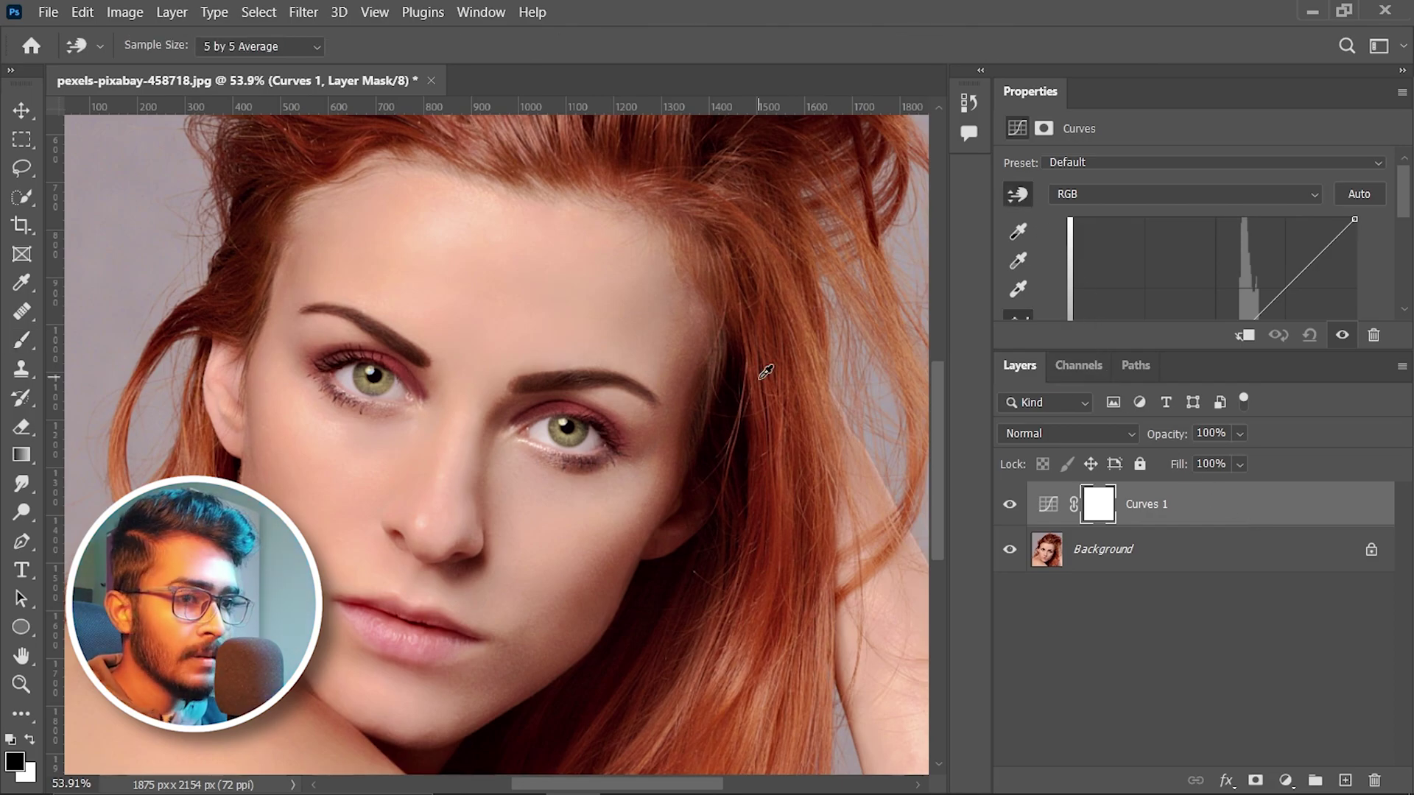
pyautogui.click(490, 451)
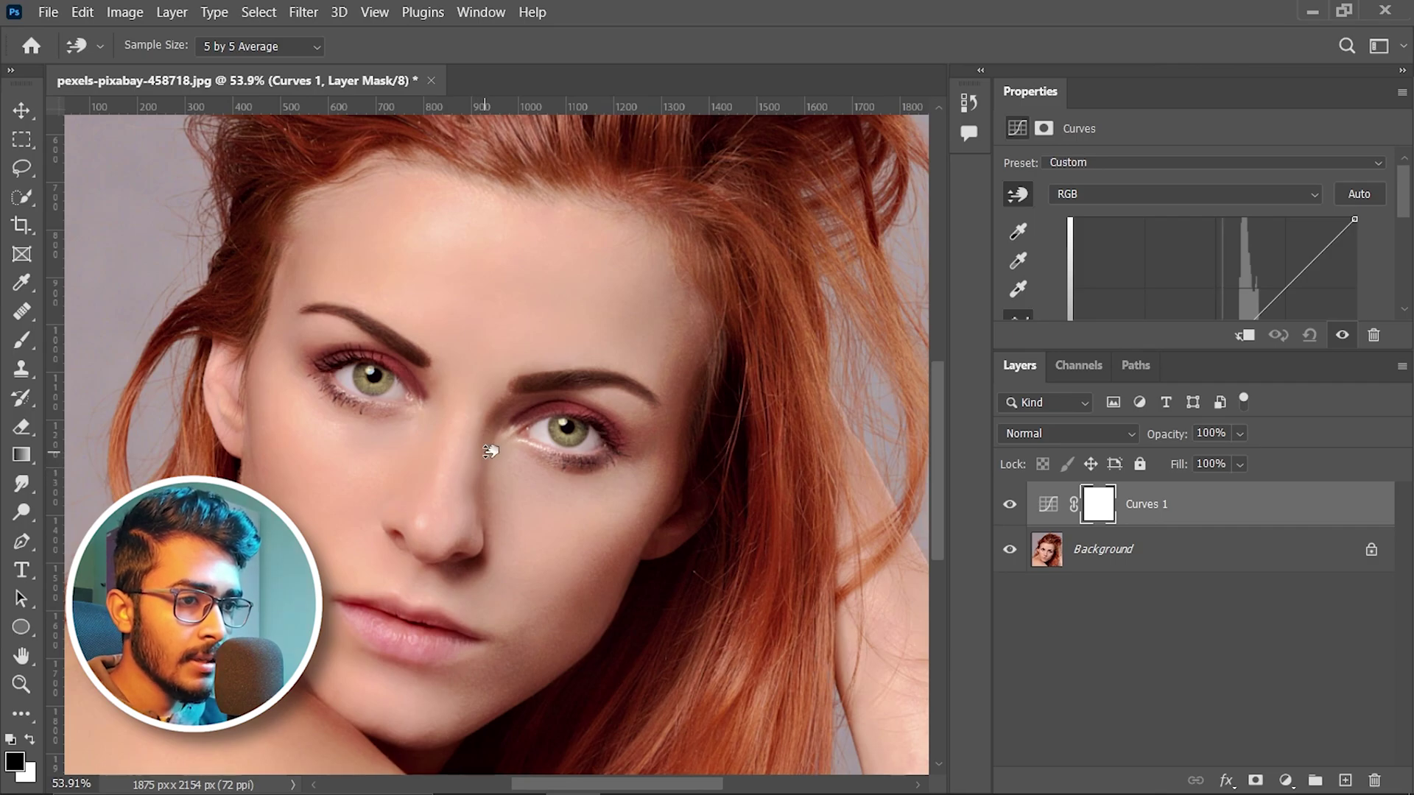
pyautogui.moveTo(490, 452); pyautogui.dragTo(496, 496)
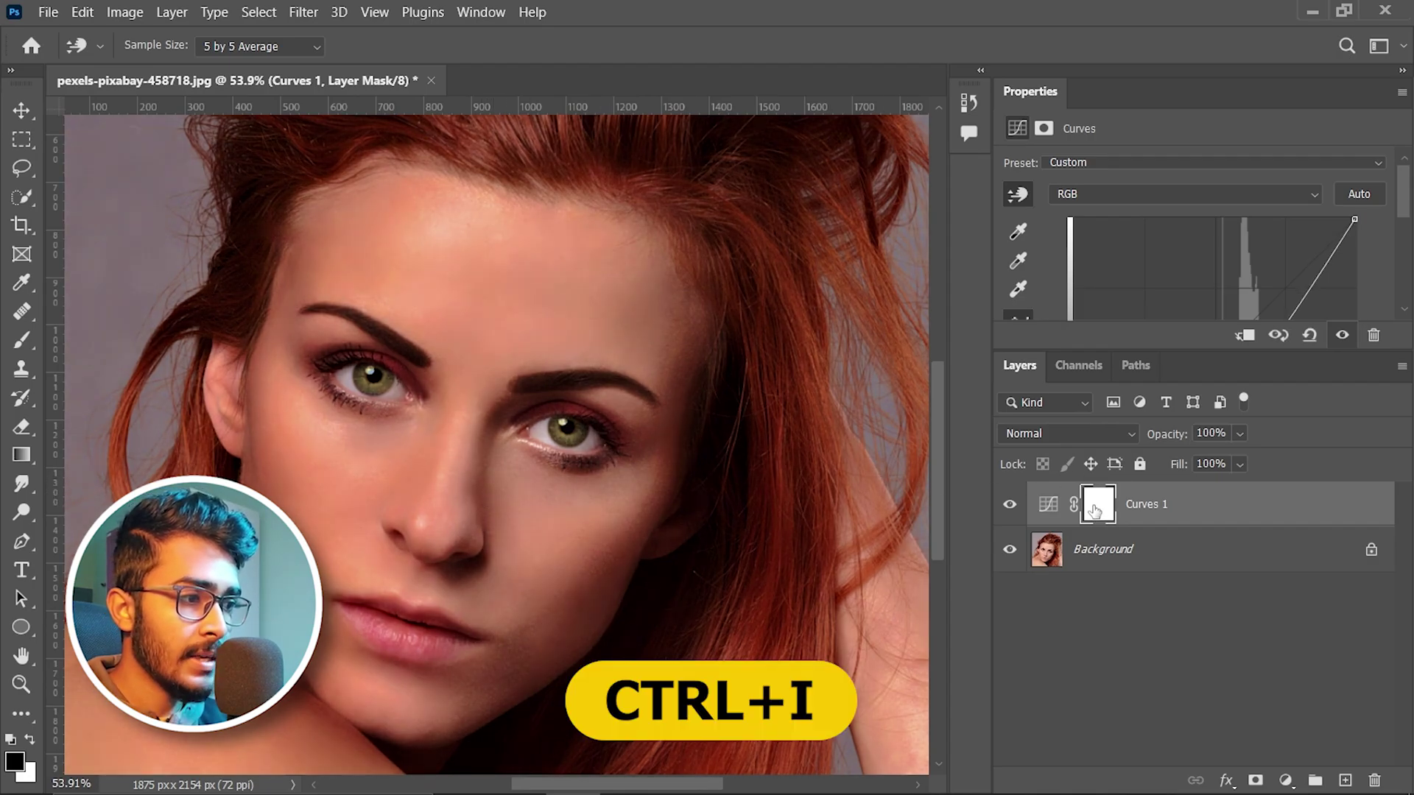
pyautogui.hotkey('ctrl', 'i')
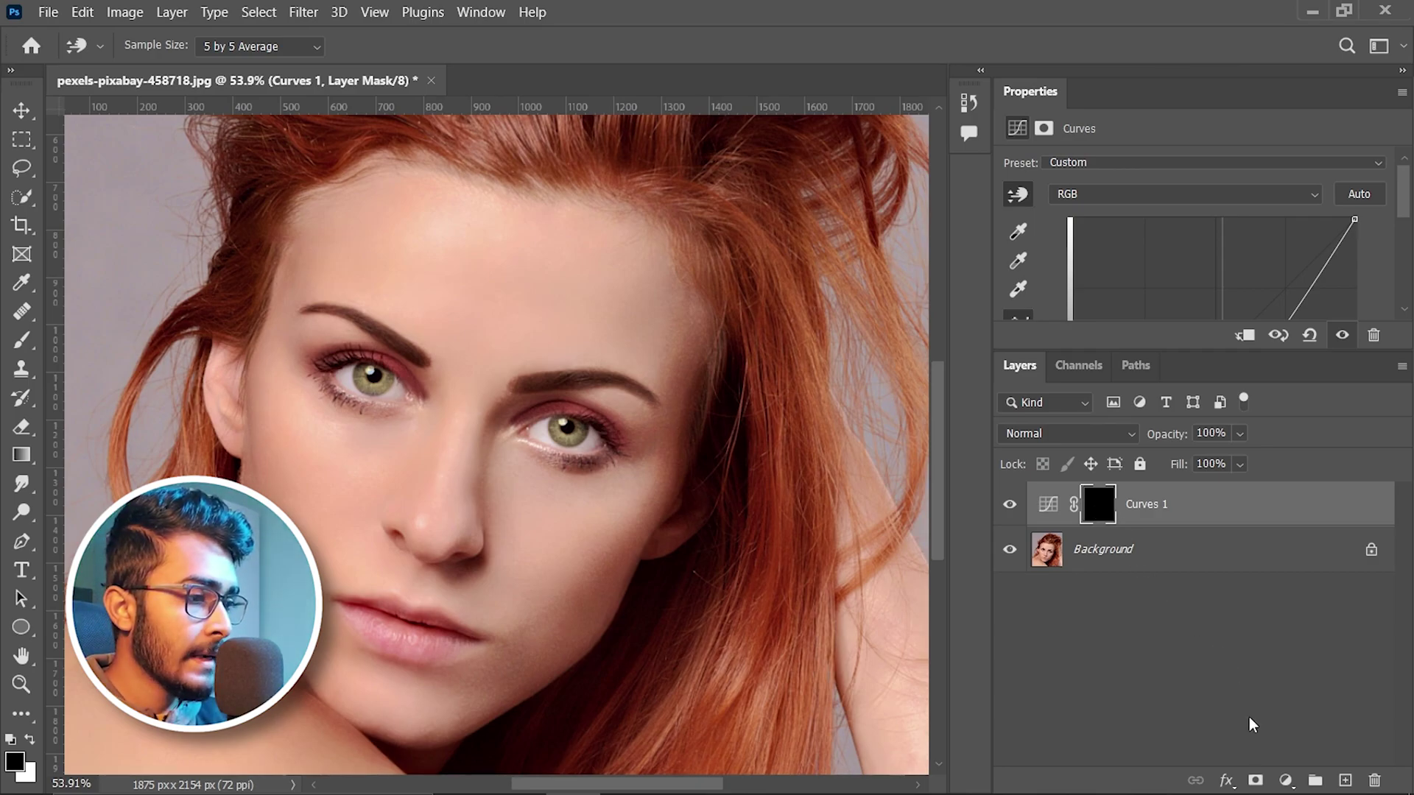
pyautogui.click(1285, 779)
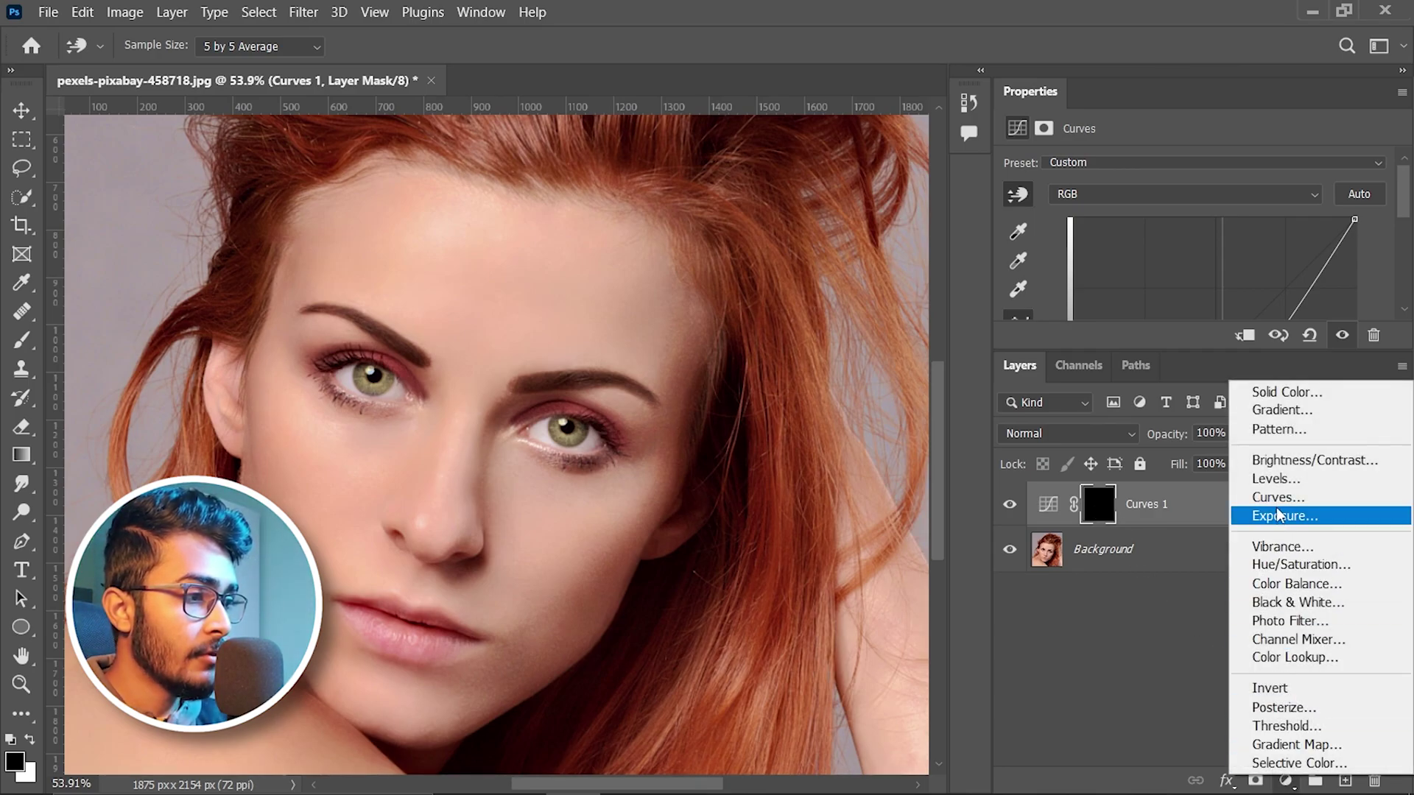
# - Add Curves 2, drag up on the face to brighten, and invert its mask to black
pyautogui.click(1277, 497)
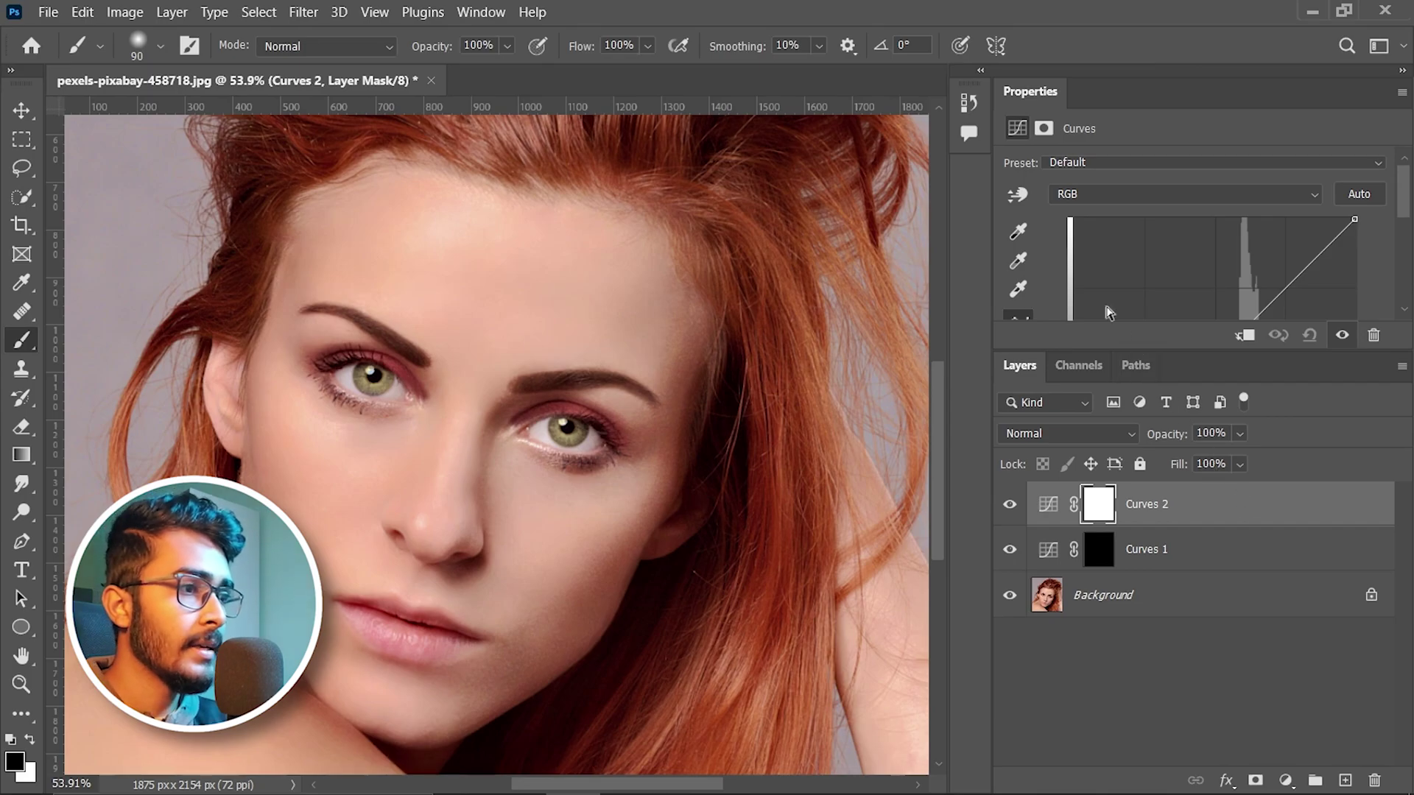
pyautogui.click(1015, 194)
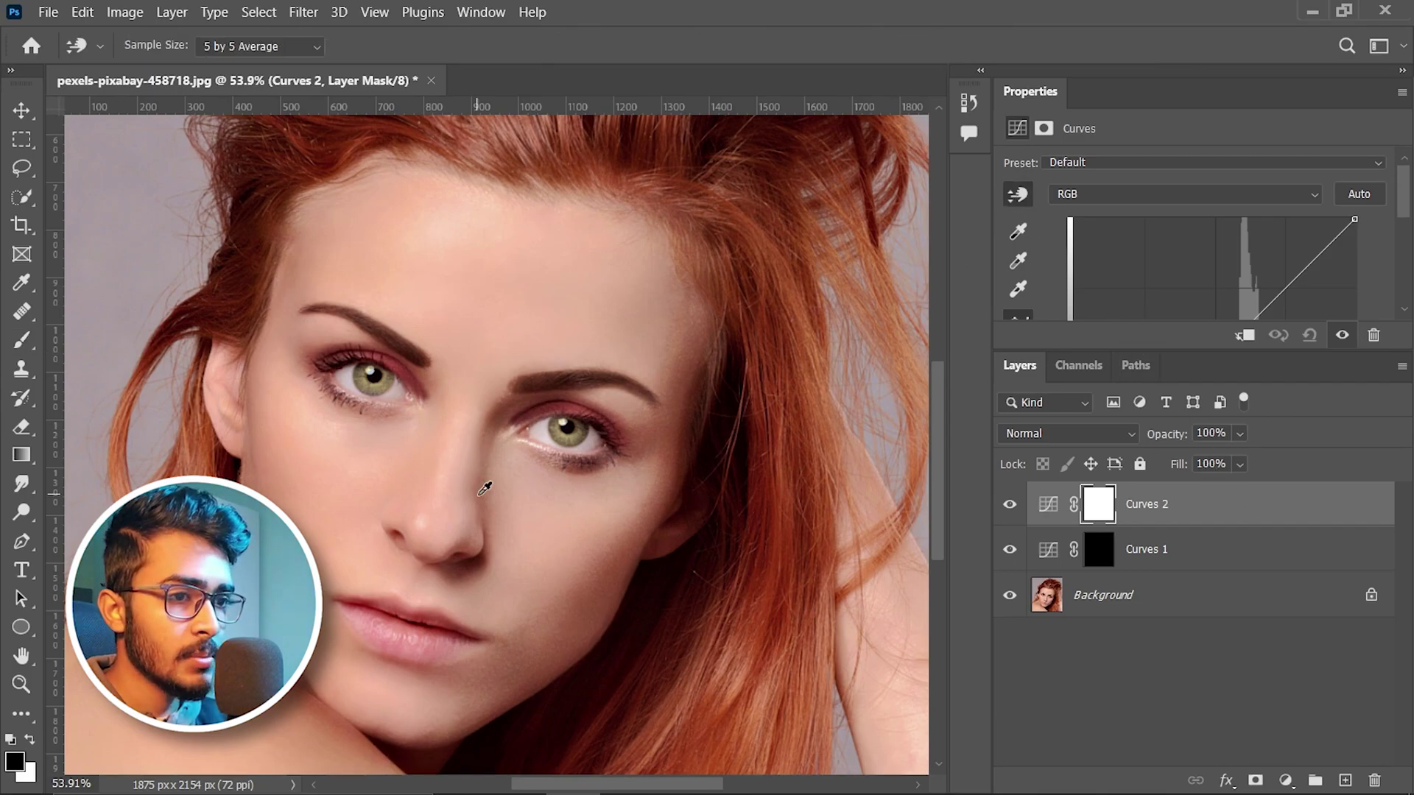
pyautogui.moveTo(463, 473); pyautogui.dragTo(448, 433)
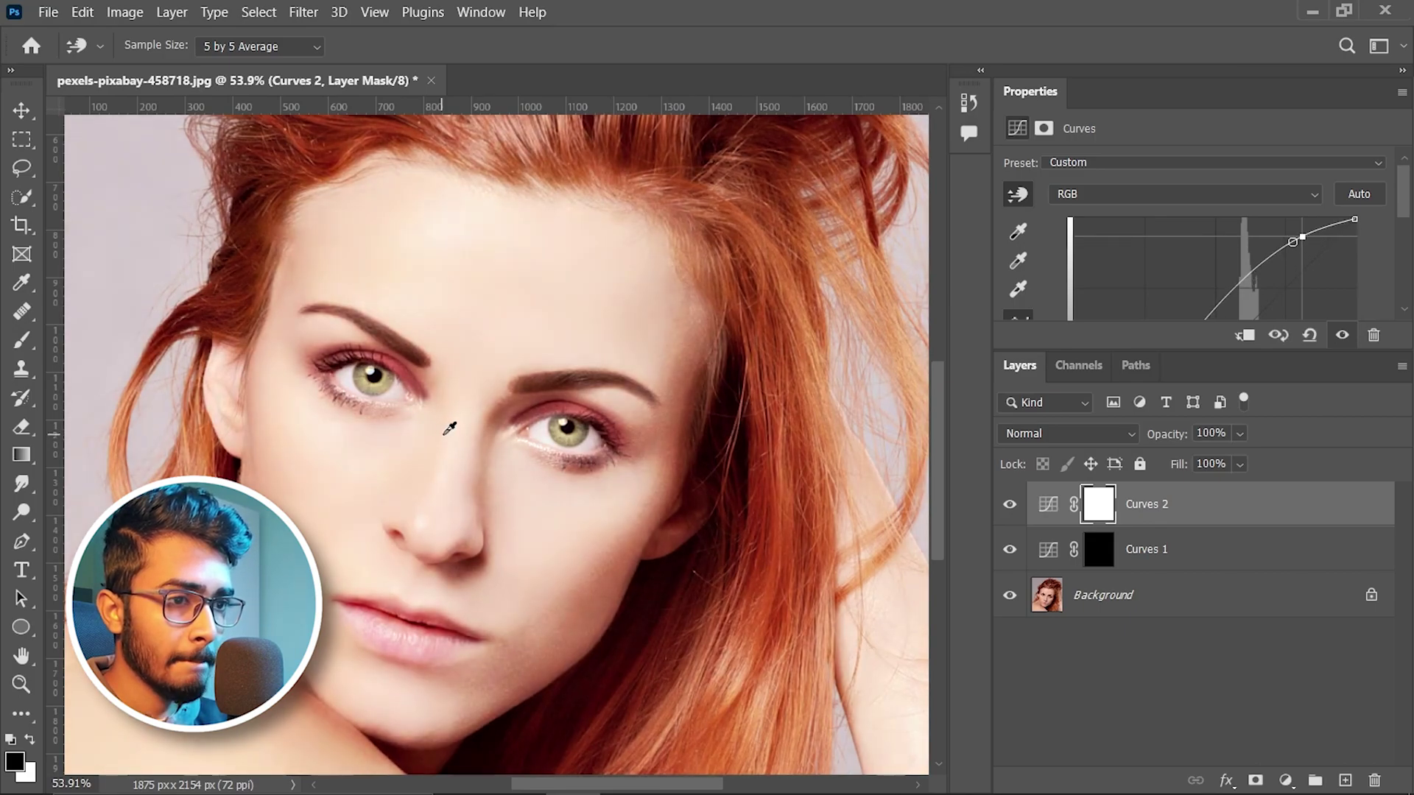
pyautogui.hotkey('ctrl', 'i')
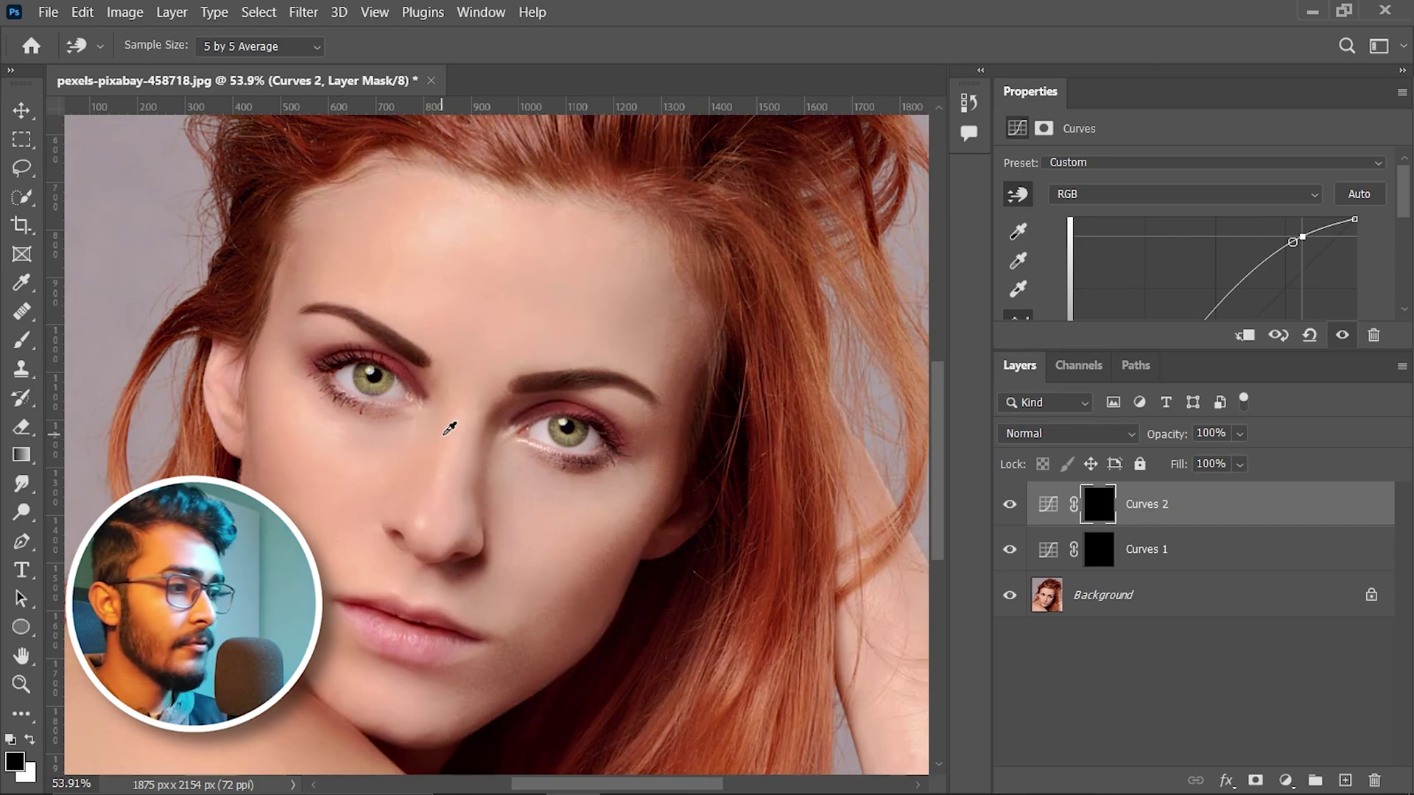
# - Rename Curves 1 to 'Burn' and Curves 2 to 'Dodge'
pyautogui.doubleClick(1153, 548)
pyautogui.write('Burn')
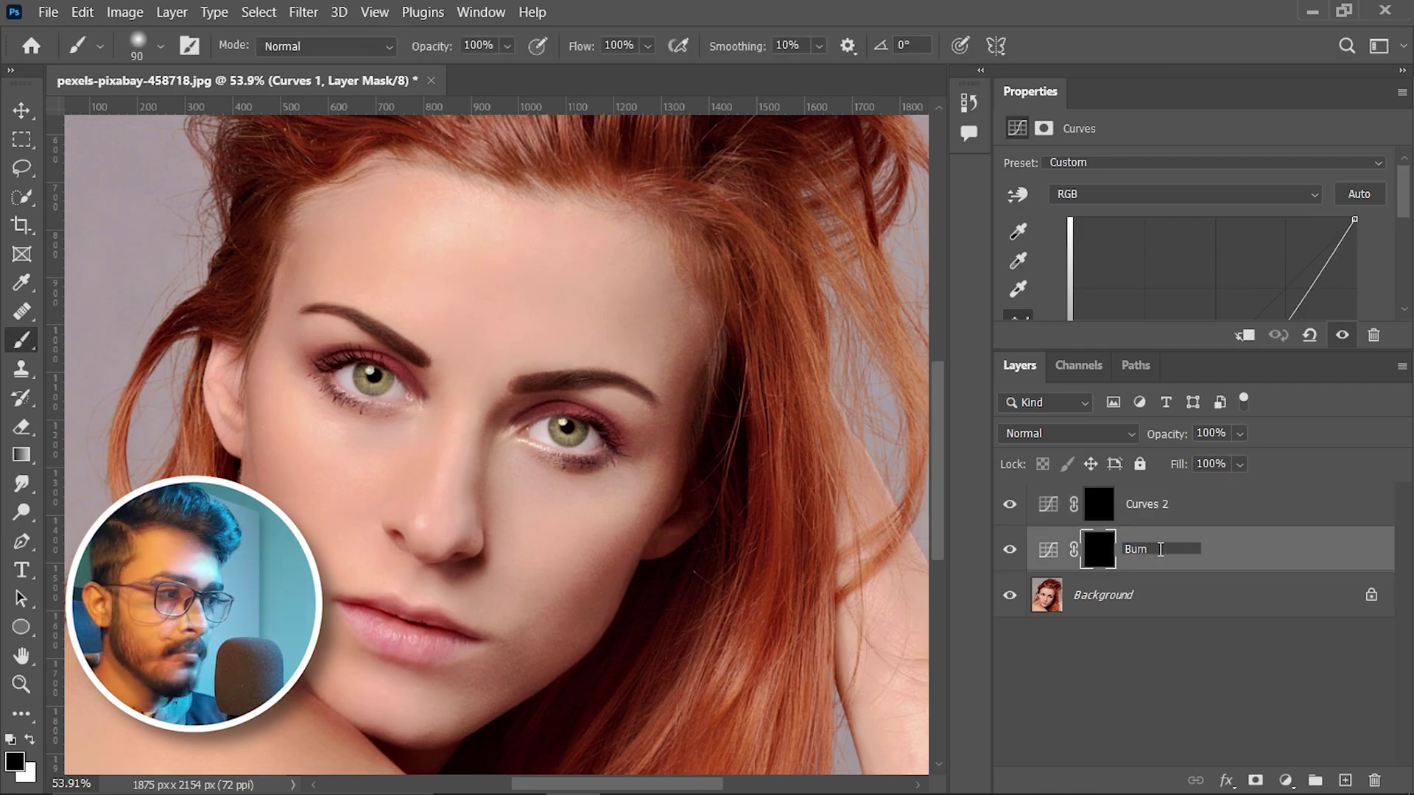
pyautogui.press('Return')
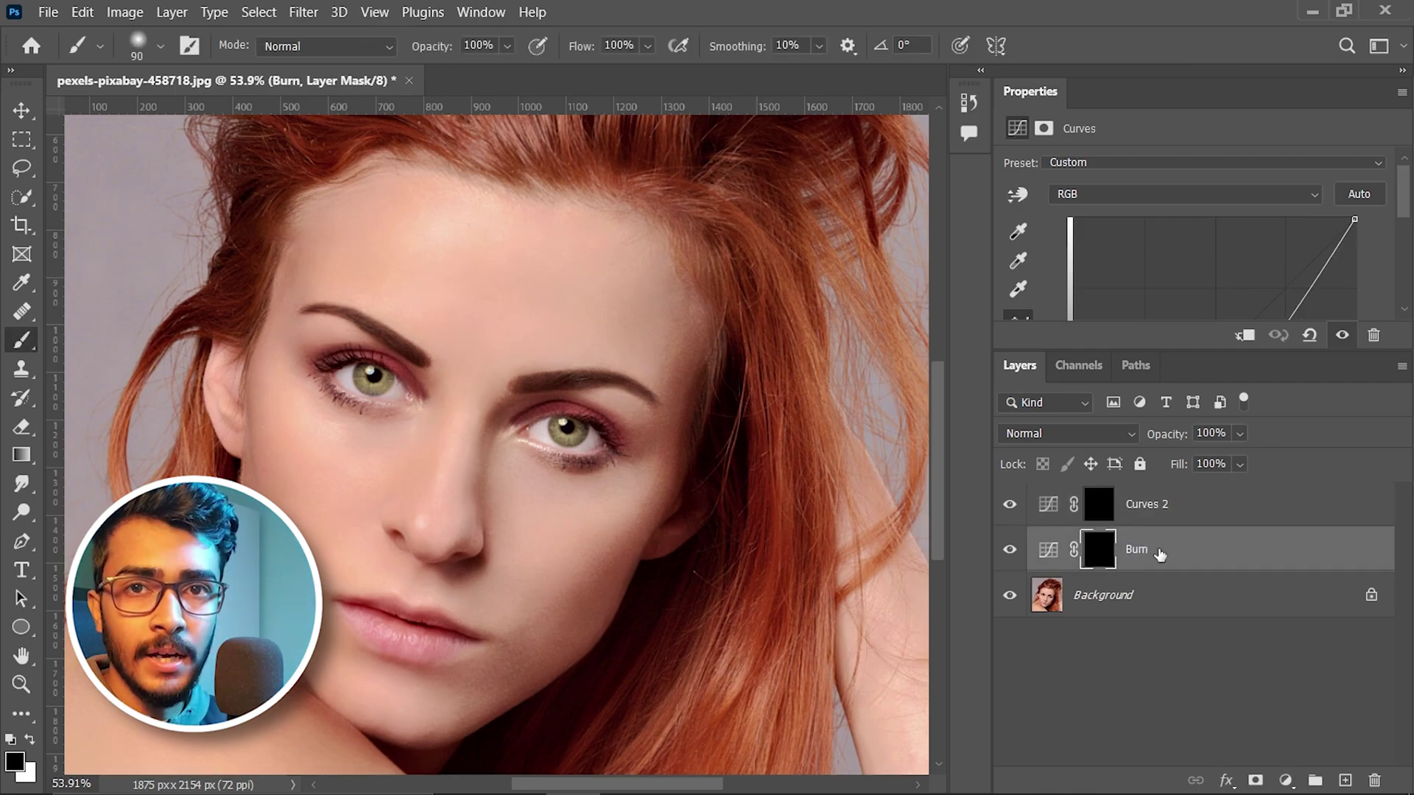
pyautogui.doubleClick(1152, 506)
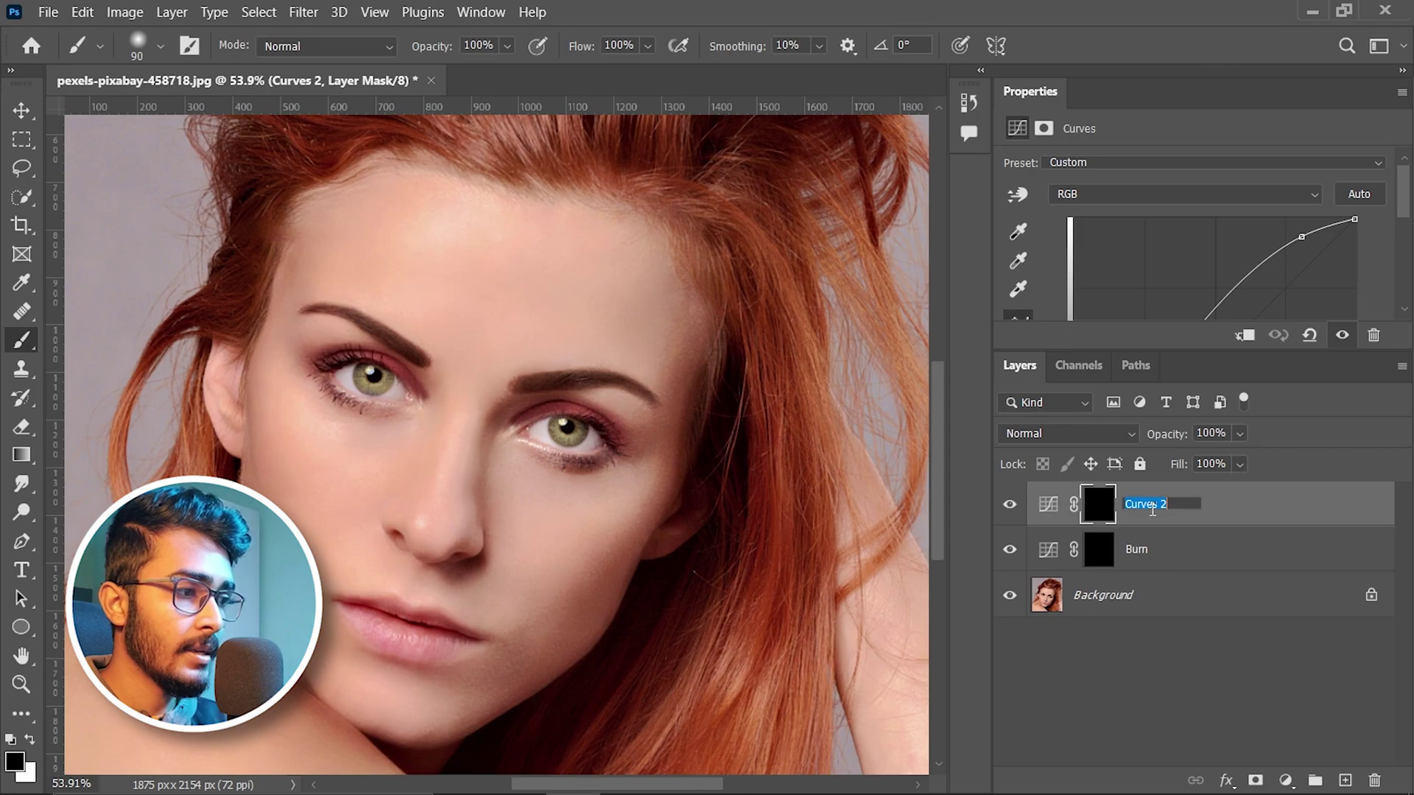
pyautogui.write('Dodge')
pyautogui.press('Return')
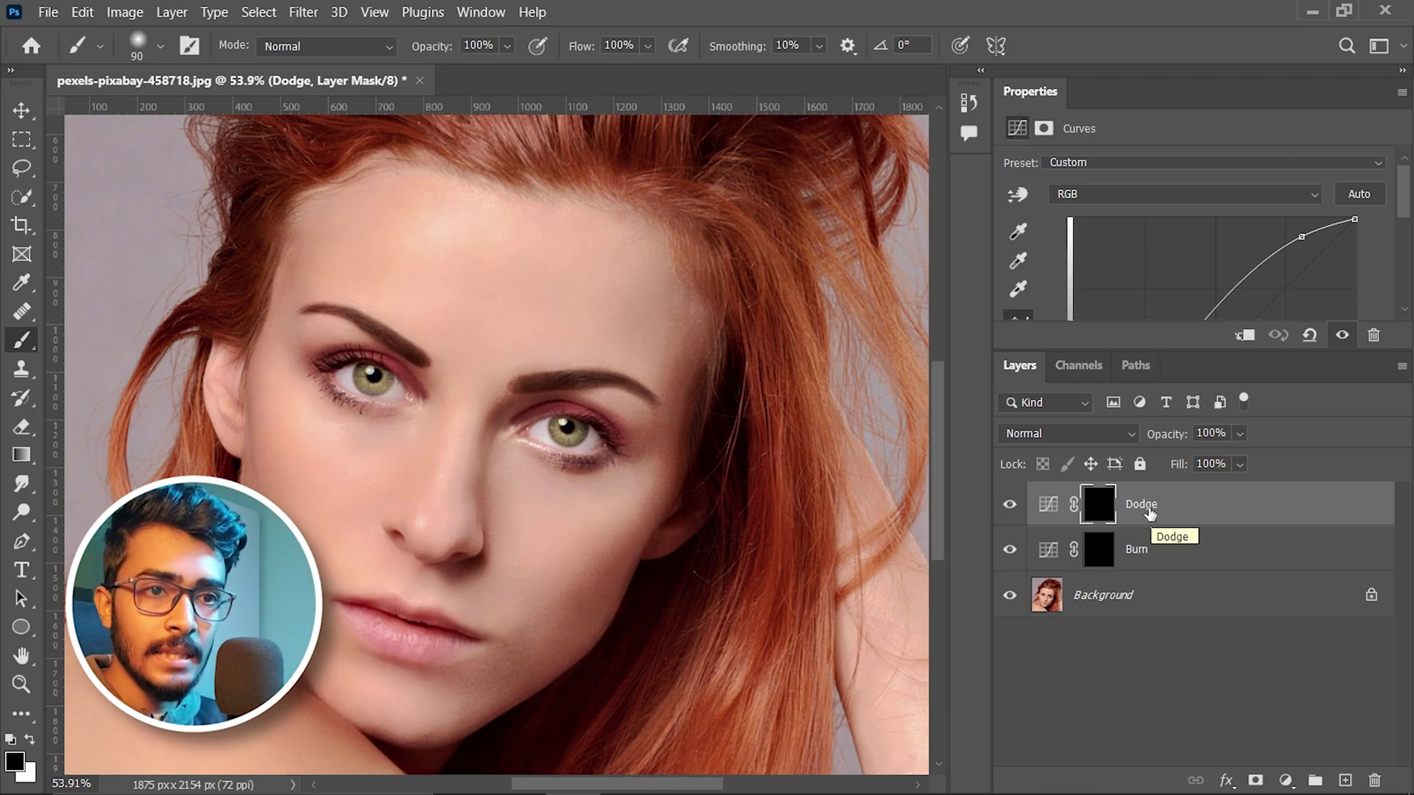
# - Make white the foreground colour and set a large brush with about 26% hardness
pyautogui.press('x')
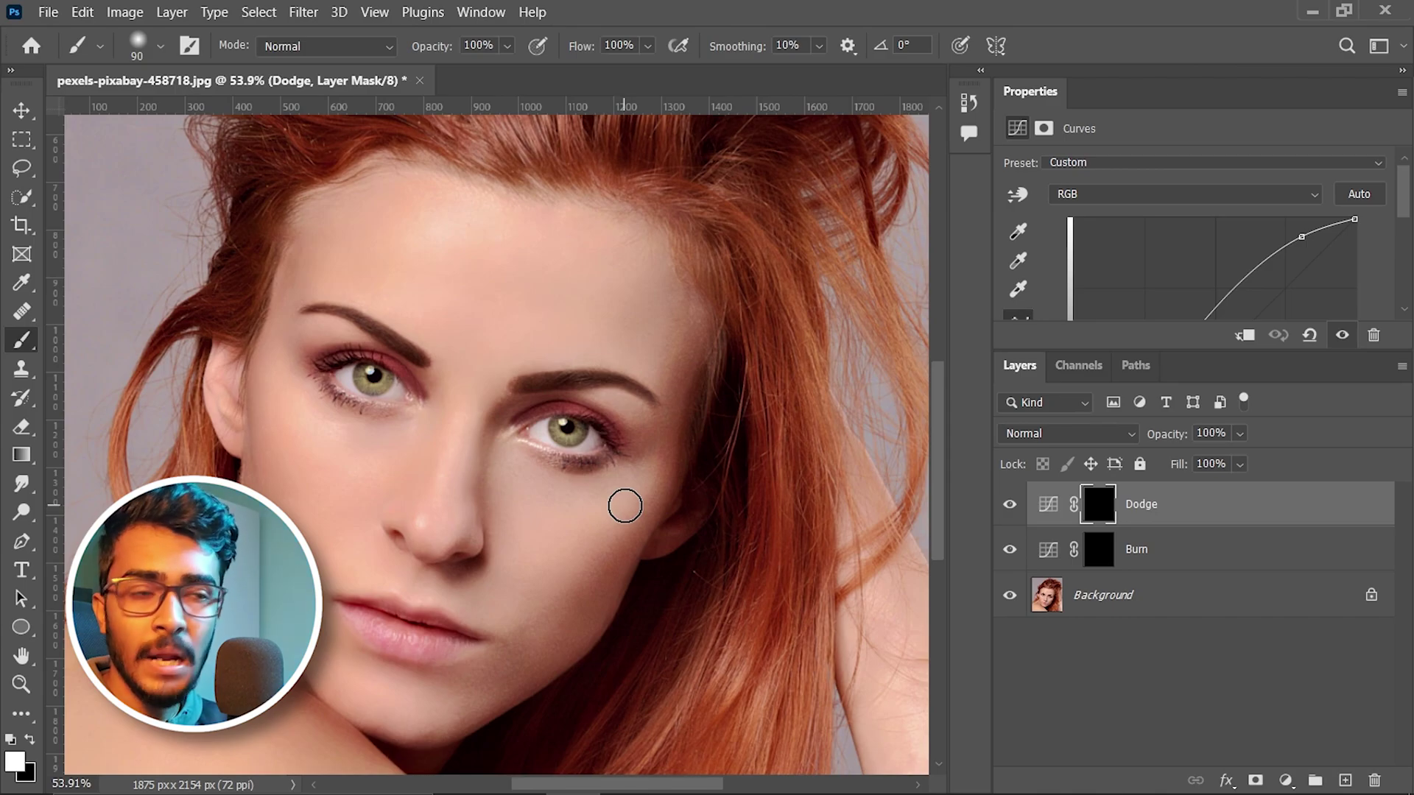
pyautogui.scroll(1, 505, 473)
pyautogui.moveTo(464, 451); pyautogui.dragTo(489, 722)
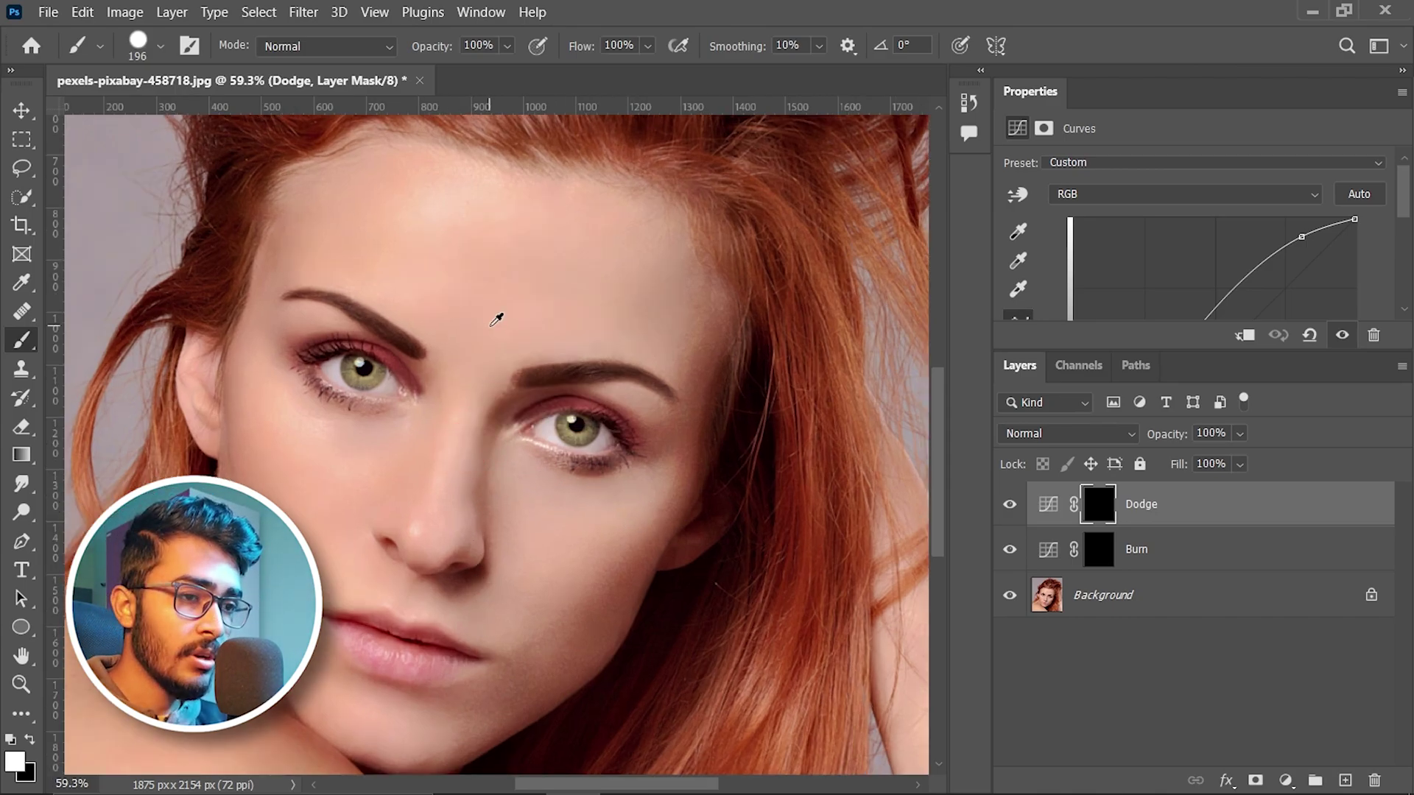
pyautogui.moveTo(489, 324); pyautogui.dragTo(492, 360)
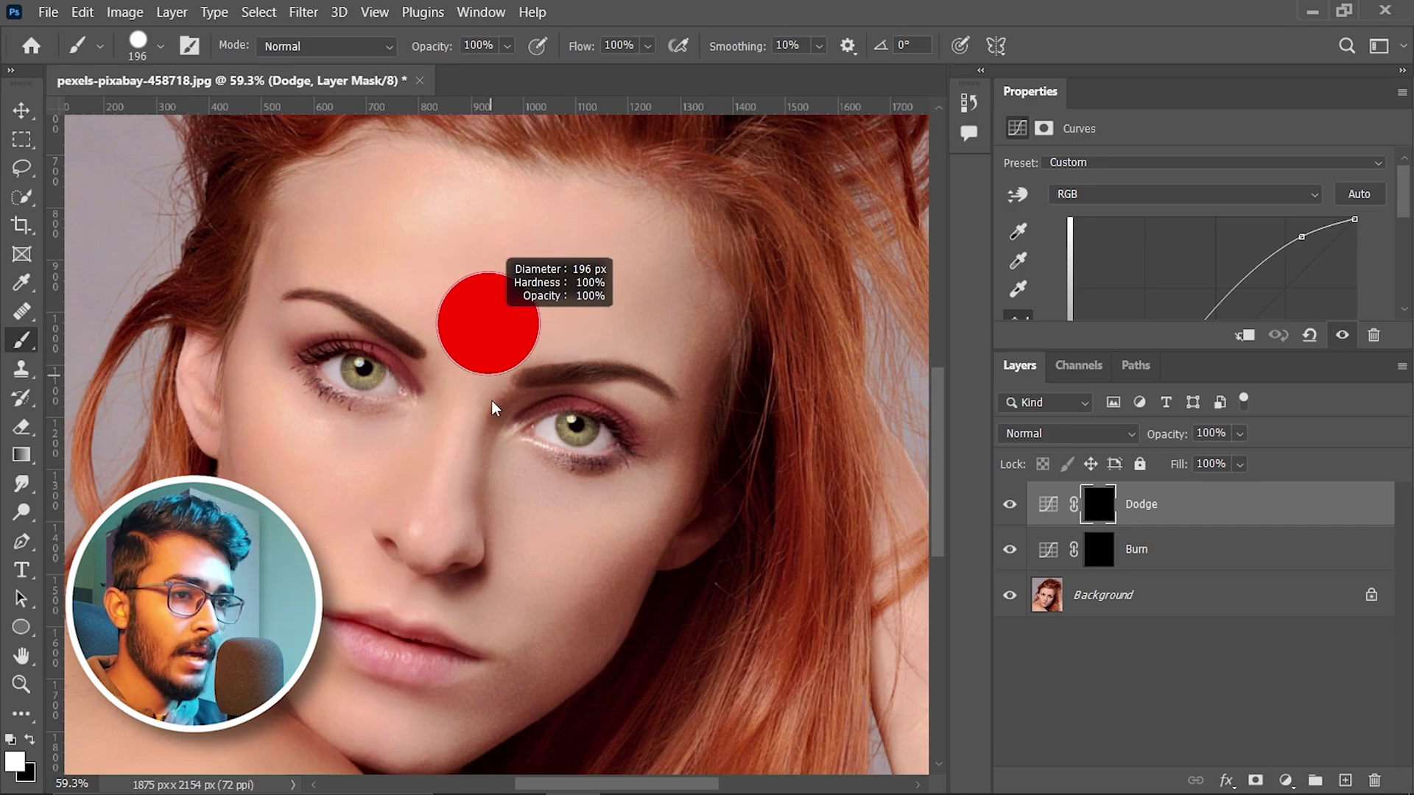
pyautogui.moveTo(492, 399)
pyautogui.mouseDown()
pyautogui.moveTo(466, 222)
pyautogui.moveTo(472, 66)
pyautogui.moveTo(483, 334)
pyautogui.moveTo(595, 346)
pyautogui.moveTo(494, 355)
pyautogui.moveTo(494, 524)
pyautogui.moveTo(437, 533)
pyautogui.moveTo(477, 386)
pyautogui.mouseUp()
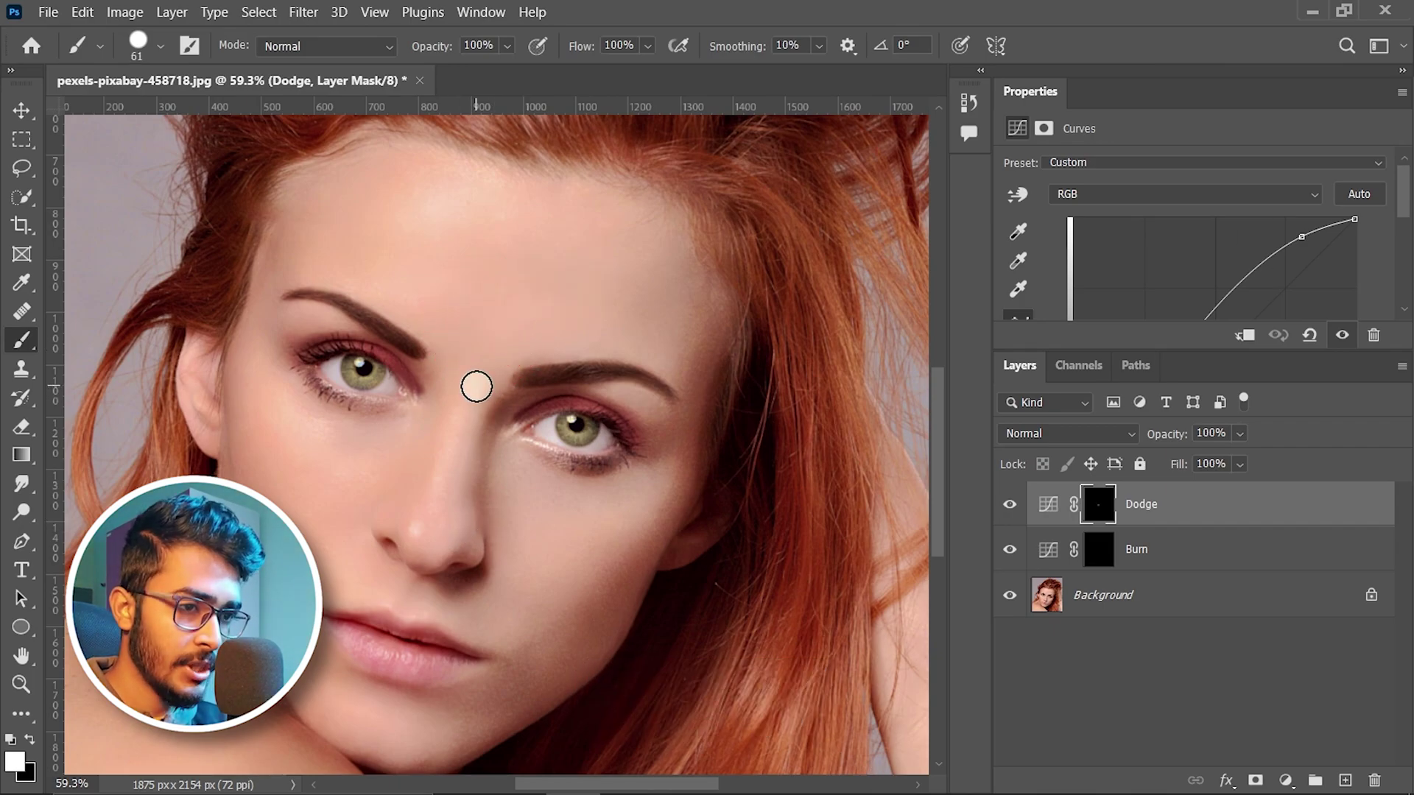
# - Paint highlights down the nose ridge, across the forehead and along the right cheek
pyautogui.click(477, 387)
pyautogui.keyDown('shift'); pyautogui.click(434, 532); pyautogui.keyUp('shift')
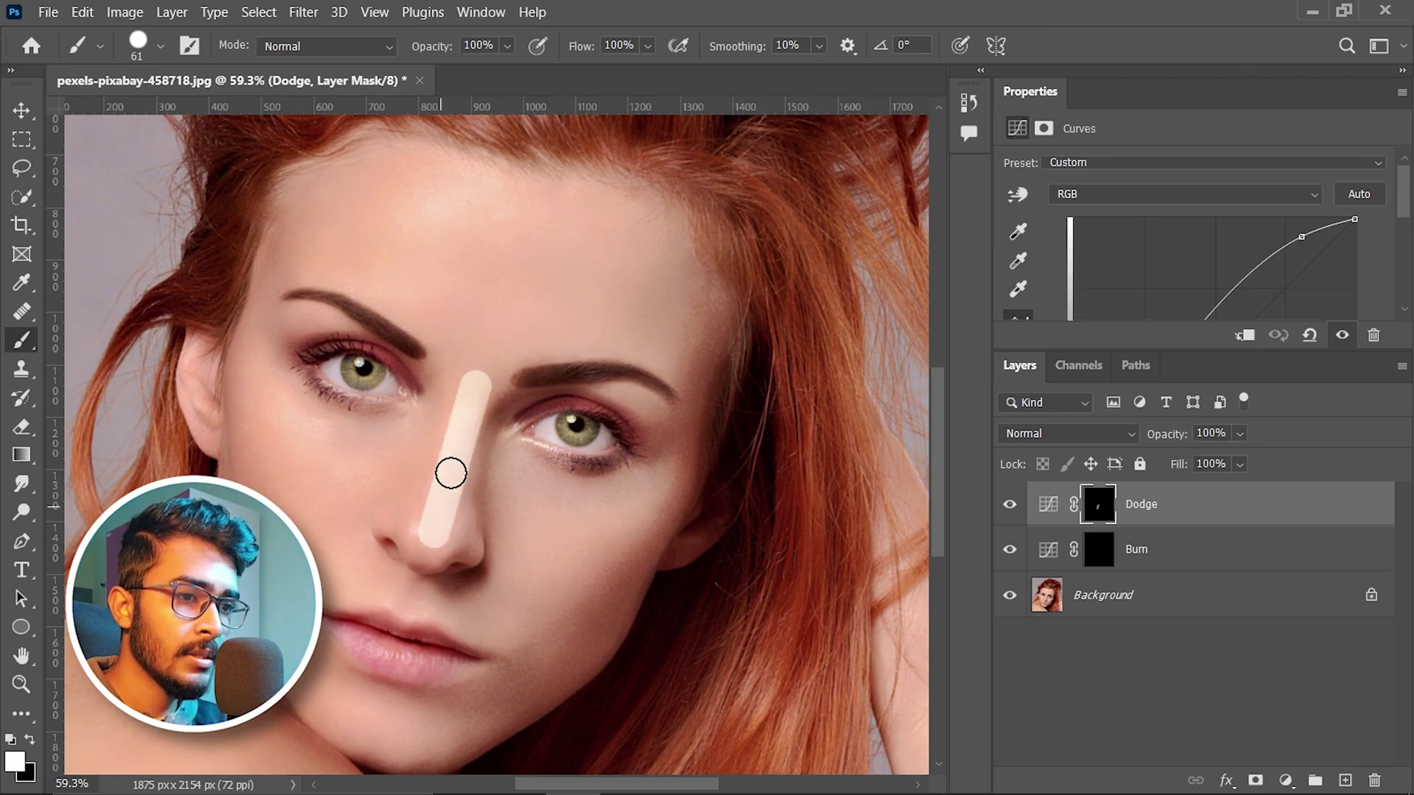
pyautogui.moveTo(426, 229)
pyautogui.mouseDown()
pyautogui.moveTo(441, 229)
pyautogui.moveTo(423, 214)
pyautogui.moveTo(398, 276)
pyautogui.mouseUp()
pyautogui.moveTo(647, 495)
pyautogui.mouseDown()
pyautogui.moveTo(565, 509)
pyautogui.moveTo(530, 483)
pyautogui.mouseUp()
pyautogui.moveTo(541, 554); pyautogui.dragTo(523, 571)
pyautogui.moveTo(496, 618); pyautogui.dragTo(465, 617)
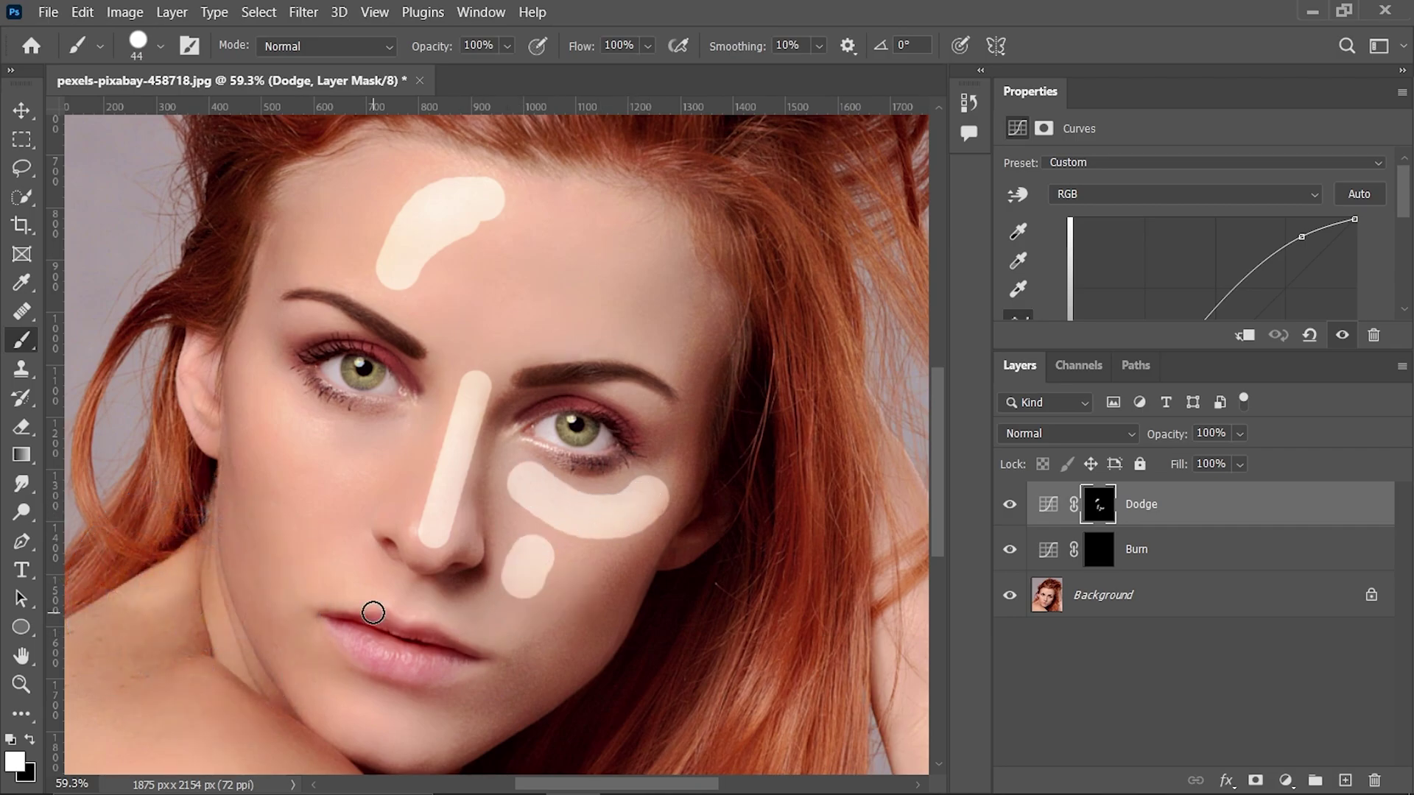
# - Add highlights above the lip, on the chin, under the left eye, on the brows and forehead
pyautogui.moveTo(361, 598); pyautogui.dragTo(478, 622)
pyautogui.moveTo(339, 711); pyautogui.dragTo(419, 729)
pyautogui.moveTo(298, 401); pyautogui.dragTo(394, 430)
pyautogui.moveTo(328, 456); pyautogui.dragTo(367, 460)
pyautogui.moveTo(313, 315); pyautogui.dragTo(335, 321)
pyautogui.moveTo(626, 398); pyautogui.dragTo(663, 409)
pyautogui.moveTo(610, 243); pyautogui.dragTo(648, 265)
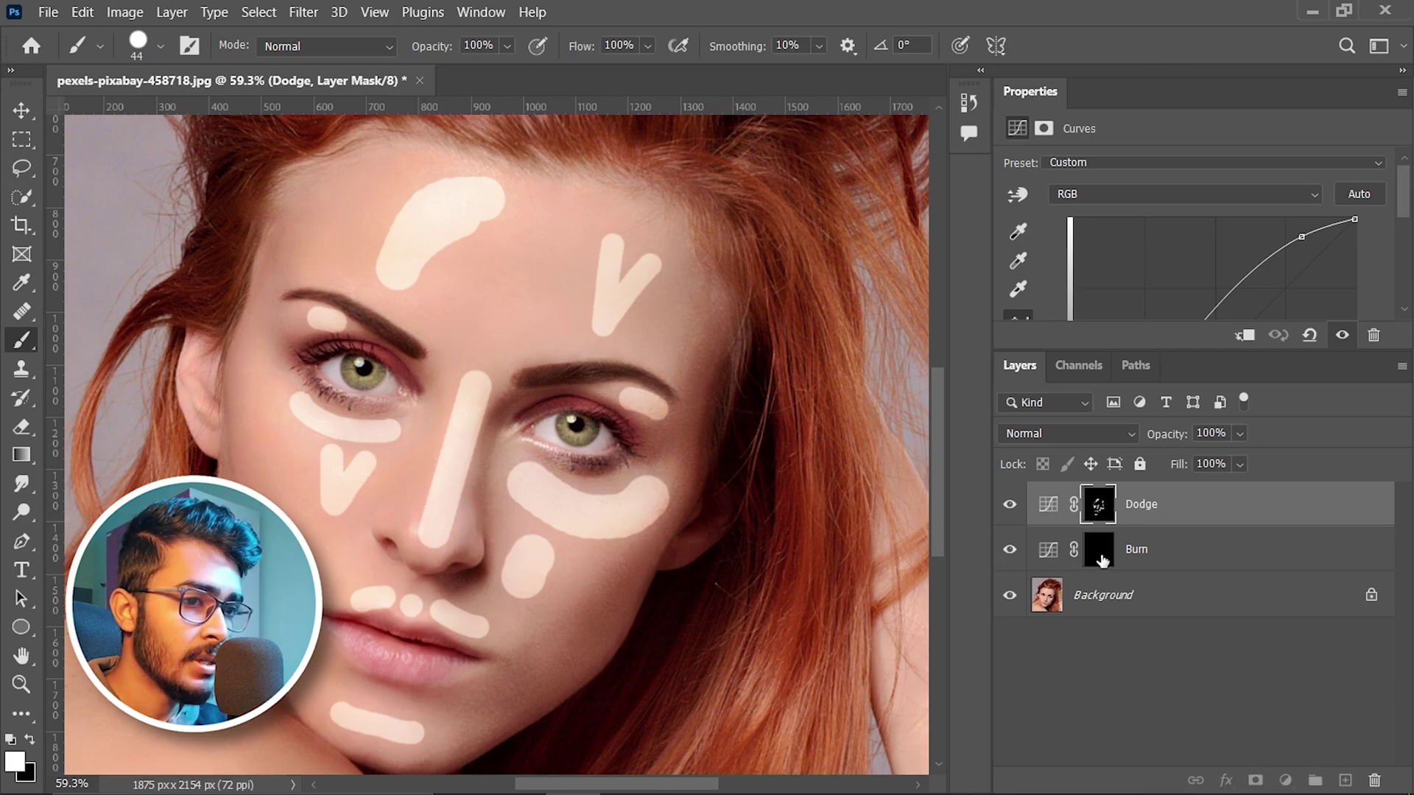
pyautogui.click(1100, 556)
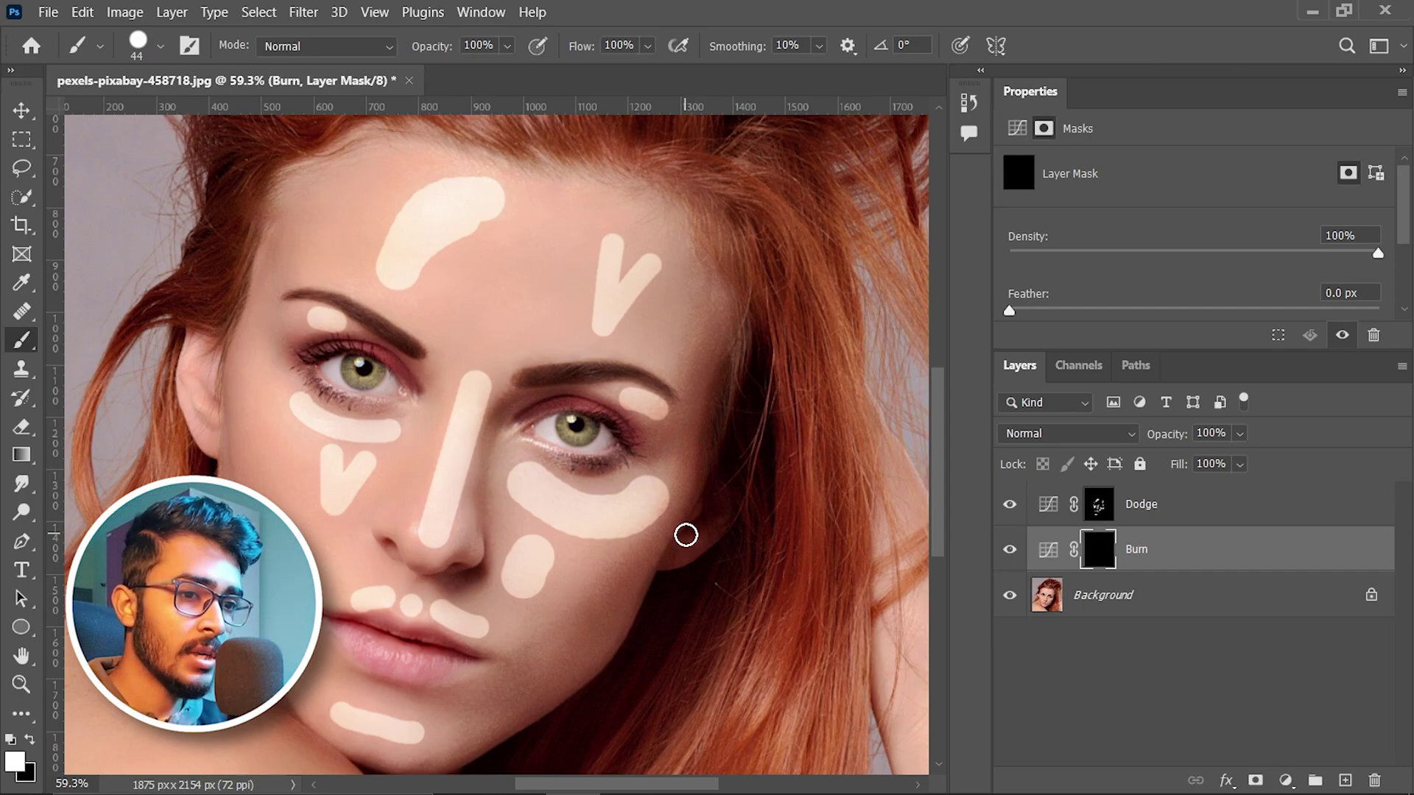
# - Paint shadows along the cheek near the ear, on the nostrils, and under and beside the nose
pyautogui.press(']')
pyautogui.press(']')
pyautogui.press(']')
pyautogui.moveTo(245, 421); pyautogui.dragTo(245, 471)
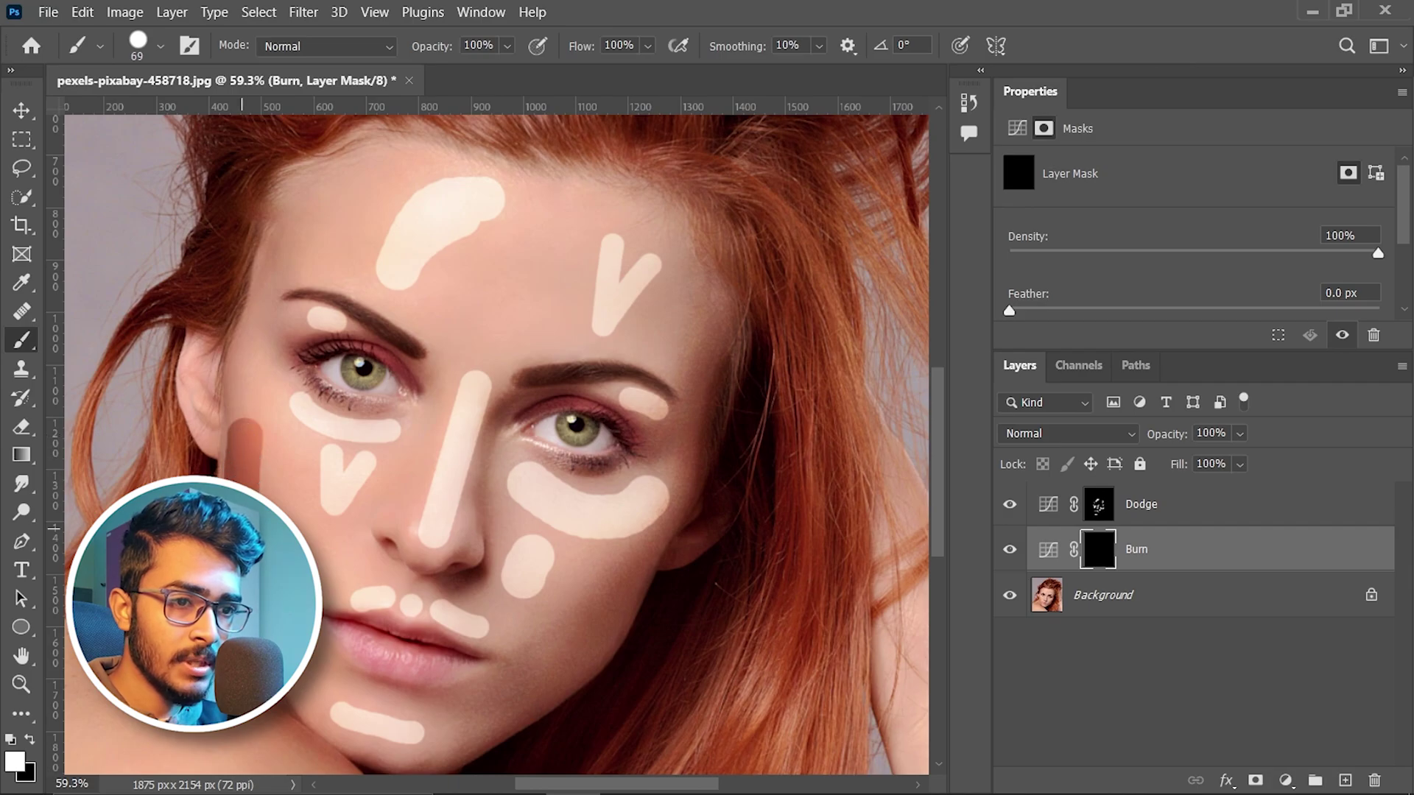
pyautogui.press('[')
pyautogui.press('[')
pyautogui.press('[')
pyautogui.press('[')
pyautogui.press('[')
pyautogui.scroll(5, 433, 573)
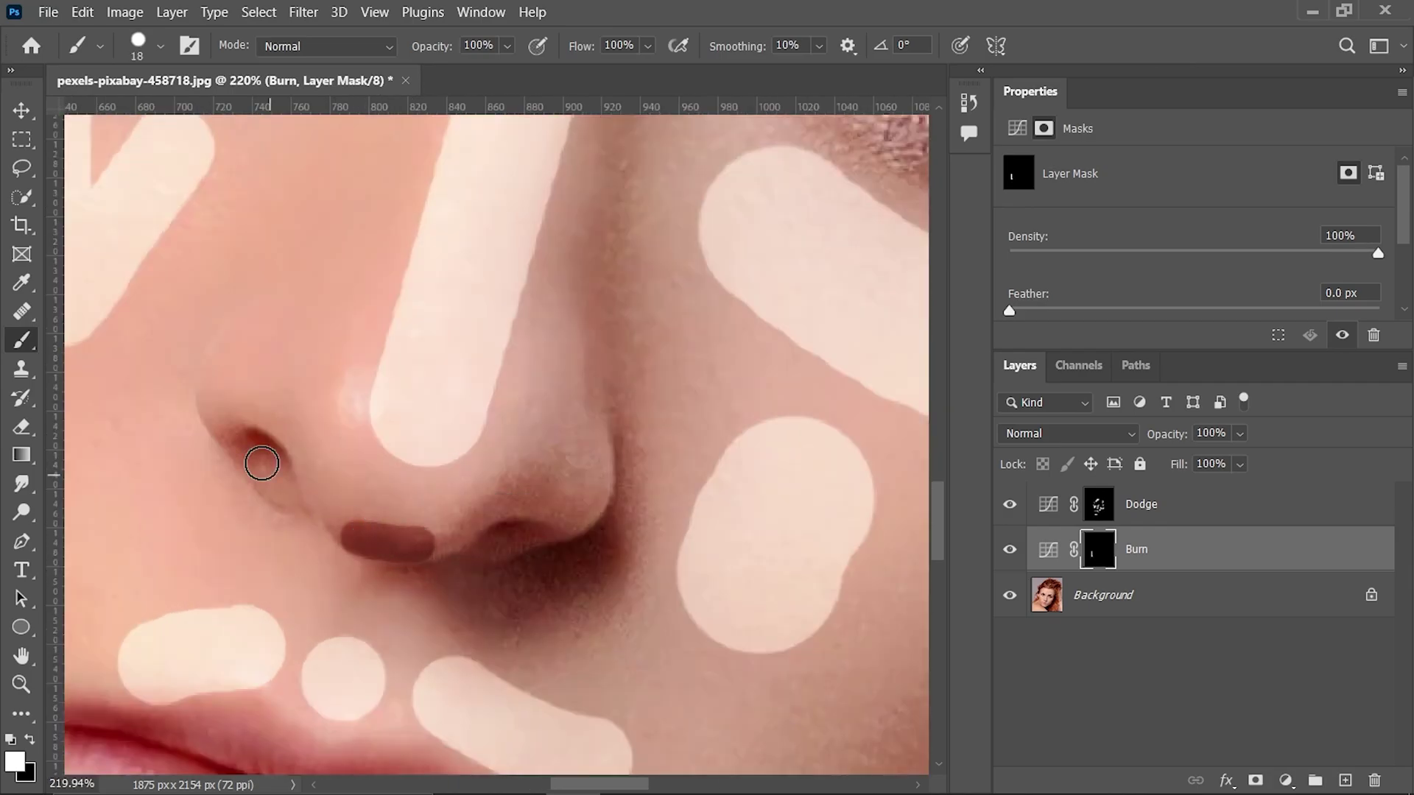
pyautogui.moveTo(560, 582); pyautogui.dragTo(611, 538)
pyautogui.scroll(-4, 568, 307)
pyautogui.moveTo(582, 243); pyautogui.dragTo(552, 435)
pyautogui.scroll(-3, 559, 434)
pyautogui.moveTo(737, 515); pyautogui.dragTo(559, 700)
# - Shade the right jawline, beneath the lower lip, down the left cheek and beside the mouth corner
pyautogui.scroll(2, 382, 612)
pyautogui.moveTo(383, 618); pyautogui.dragTo(508, 648)
pyautogui.moveTo(648, 611); pyautogui.dragTo(615, 634)
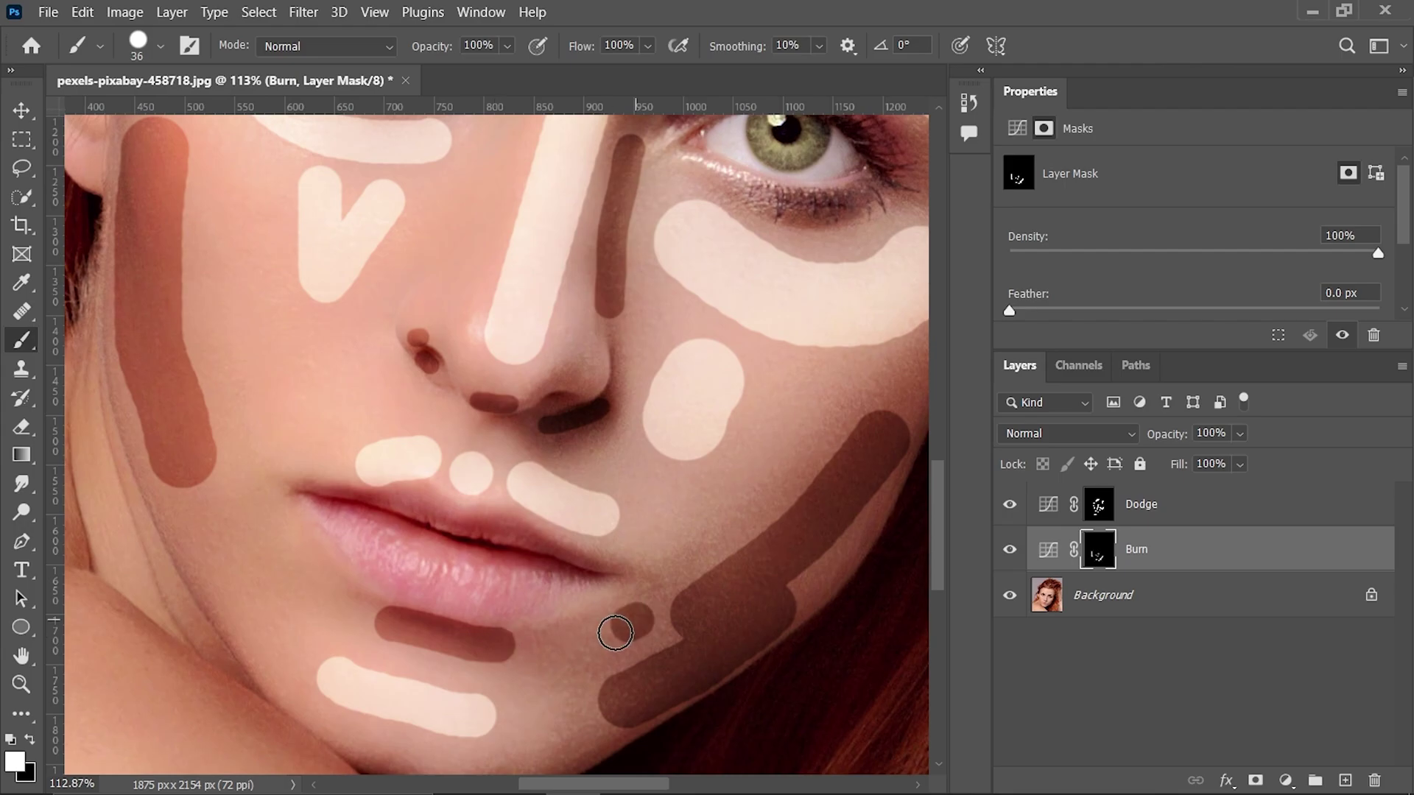
pyautogui.scroll(2, 614, 474)
pyautogui.moveTo(395, 505); pyautogui.dragTo(363, 174)
pyautogui.scroll(-5, 485, 442)
pyautogui.scroll(4, 427, 545)
pyautogui.press('[')
pyautogui.press('[')
pyautogui.moveTo(326, 532); pyautogui.dragTo(372, 600)
pyautogui.moveTo(388, 513); pyautogui.dragTo(426, 561)
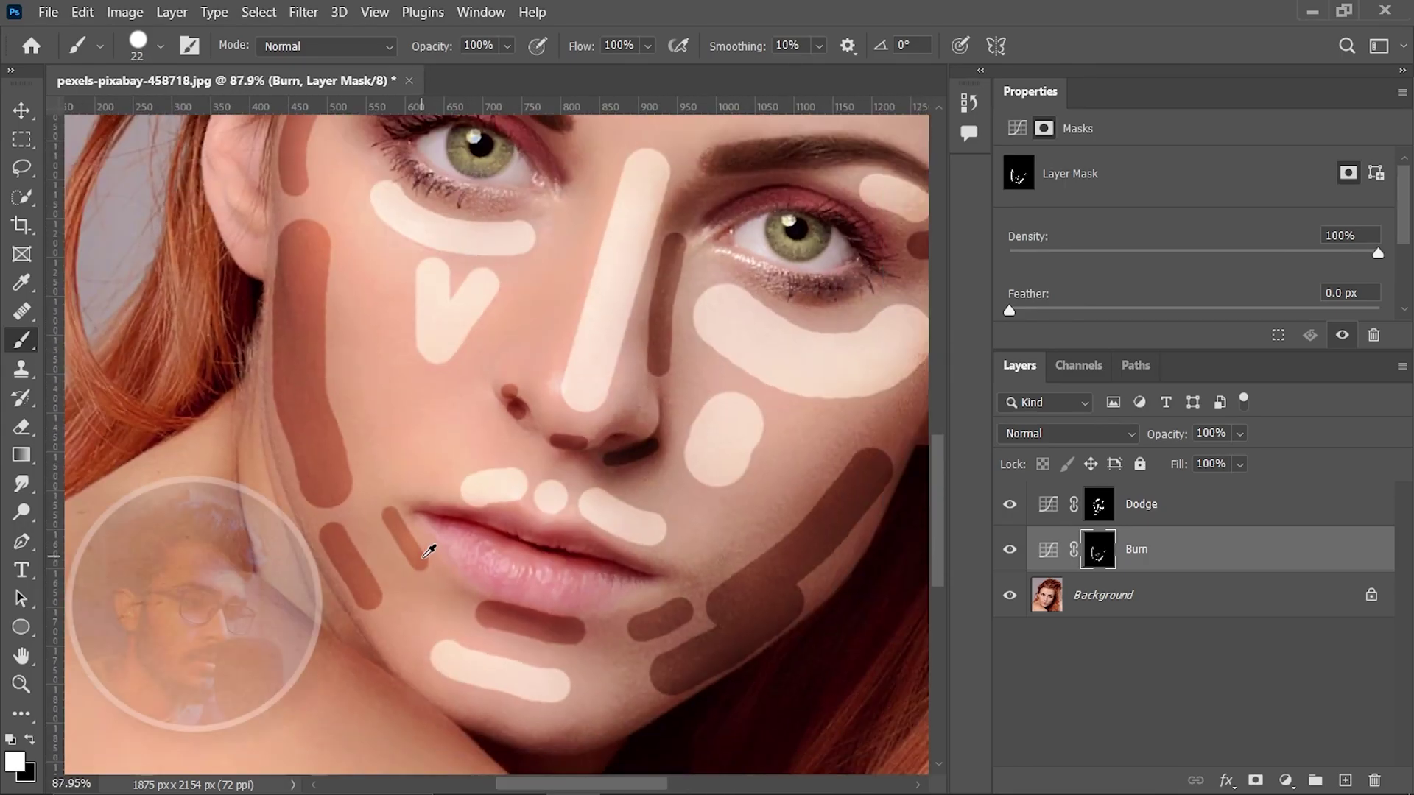
pyautogui.scroll(-3, 422, 554)
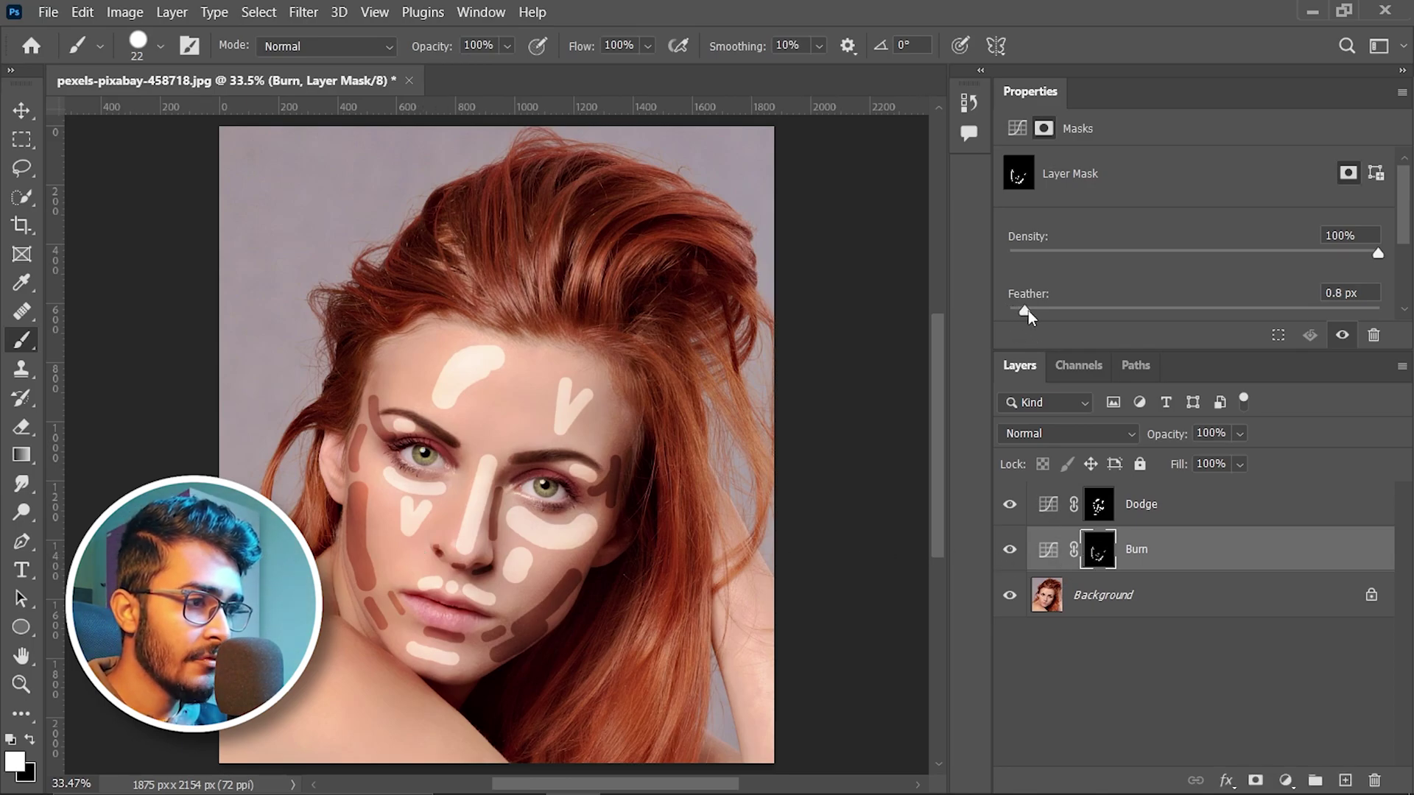
# - Feather the Burn mask to exactly 40 px
pyautogui.moveTo(1028, 312); pyautogui.dragTo(1200, 309)
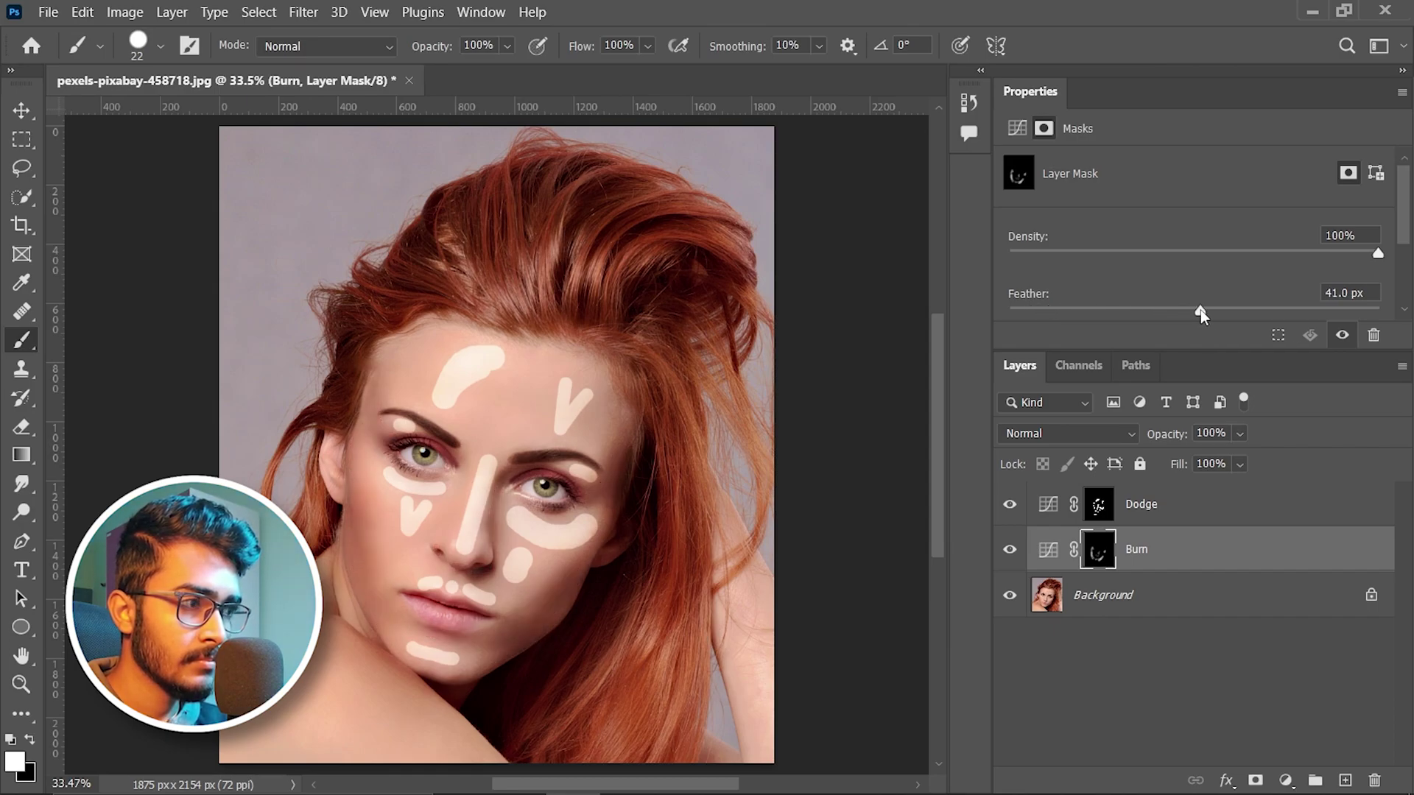
pyautogui.doubleClick(1348, 295)
pyautogui.write('40')
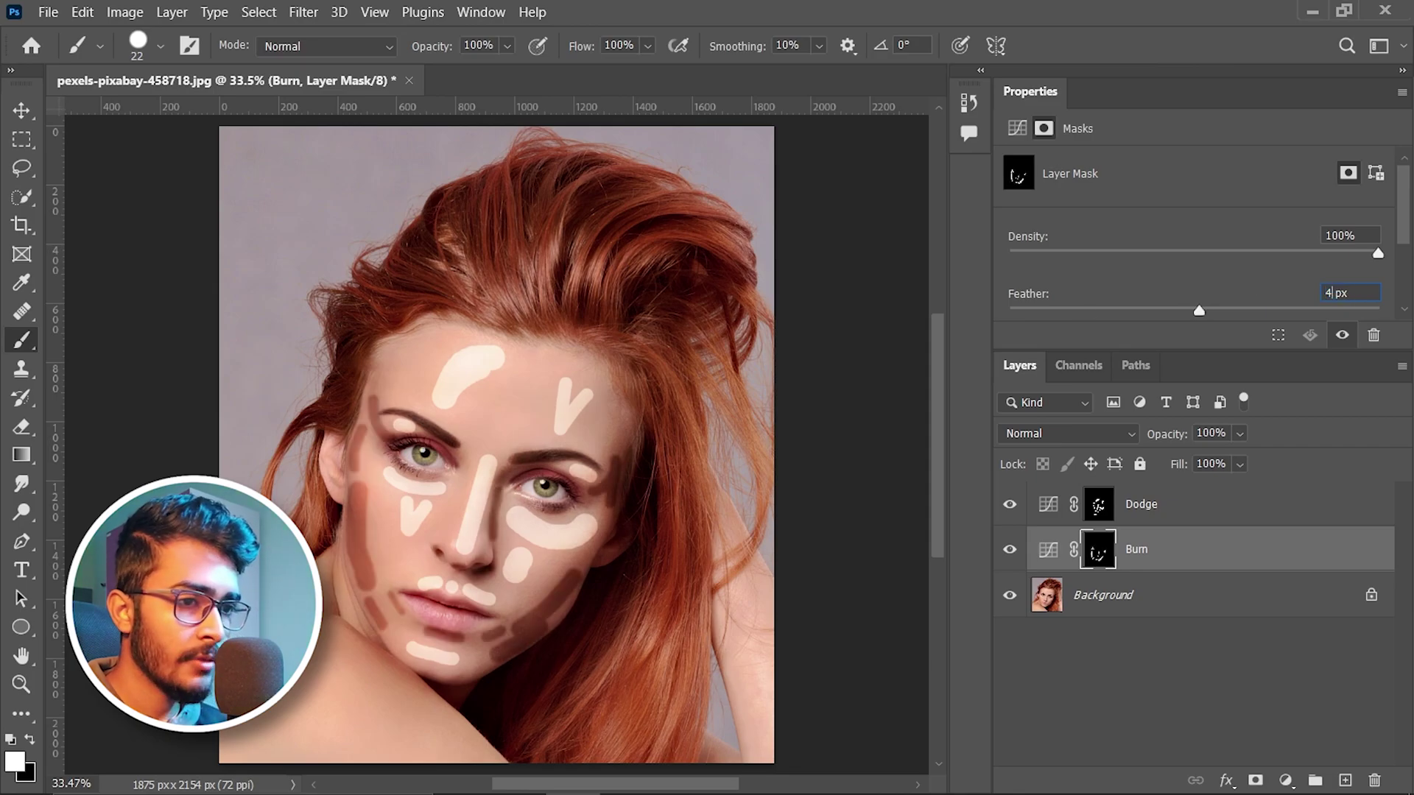
pyautogui.press('Return')
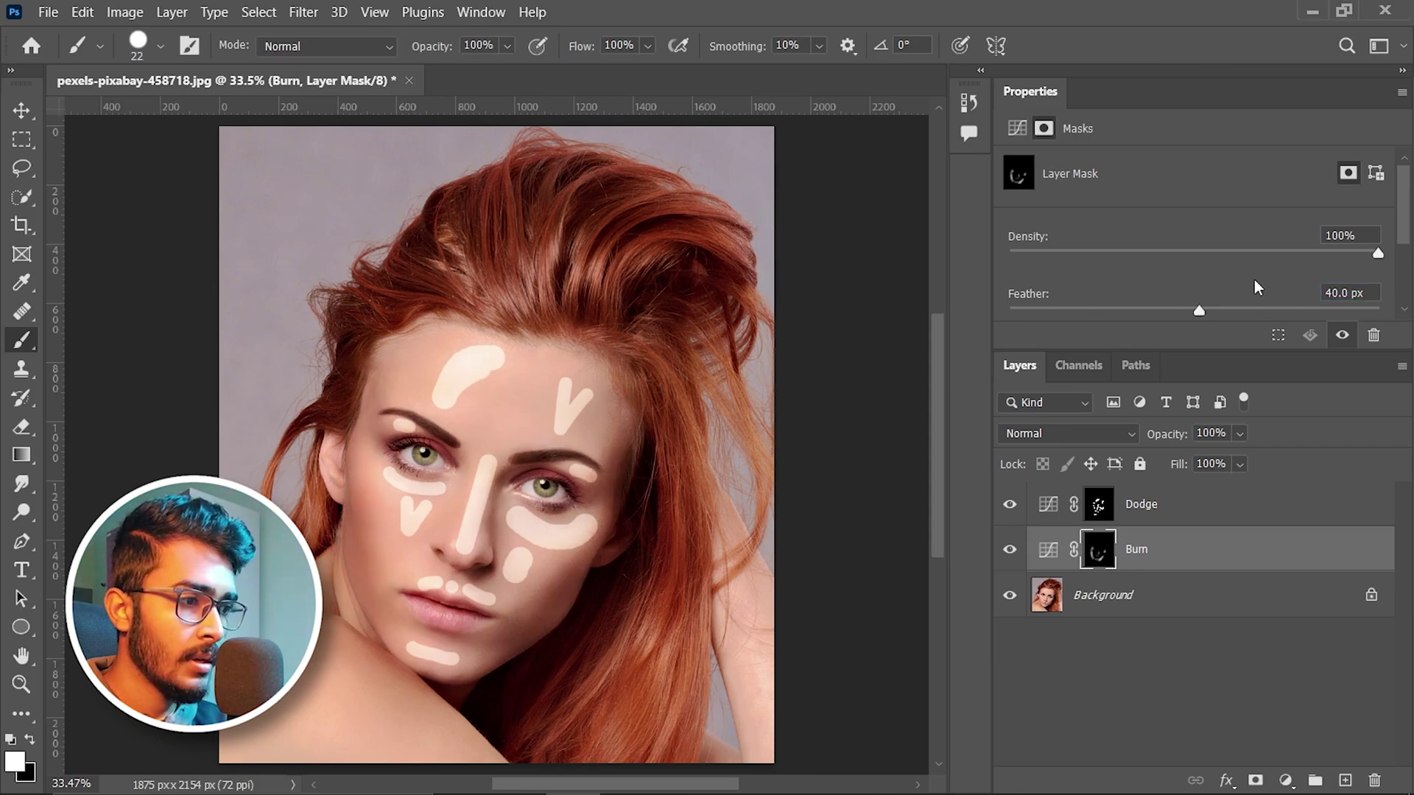
# - Feather the Dodge mask to about 57.9 px
pyautogui.click(1101, 505)
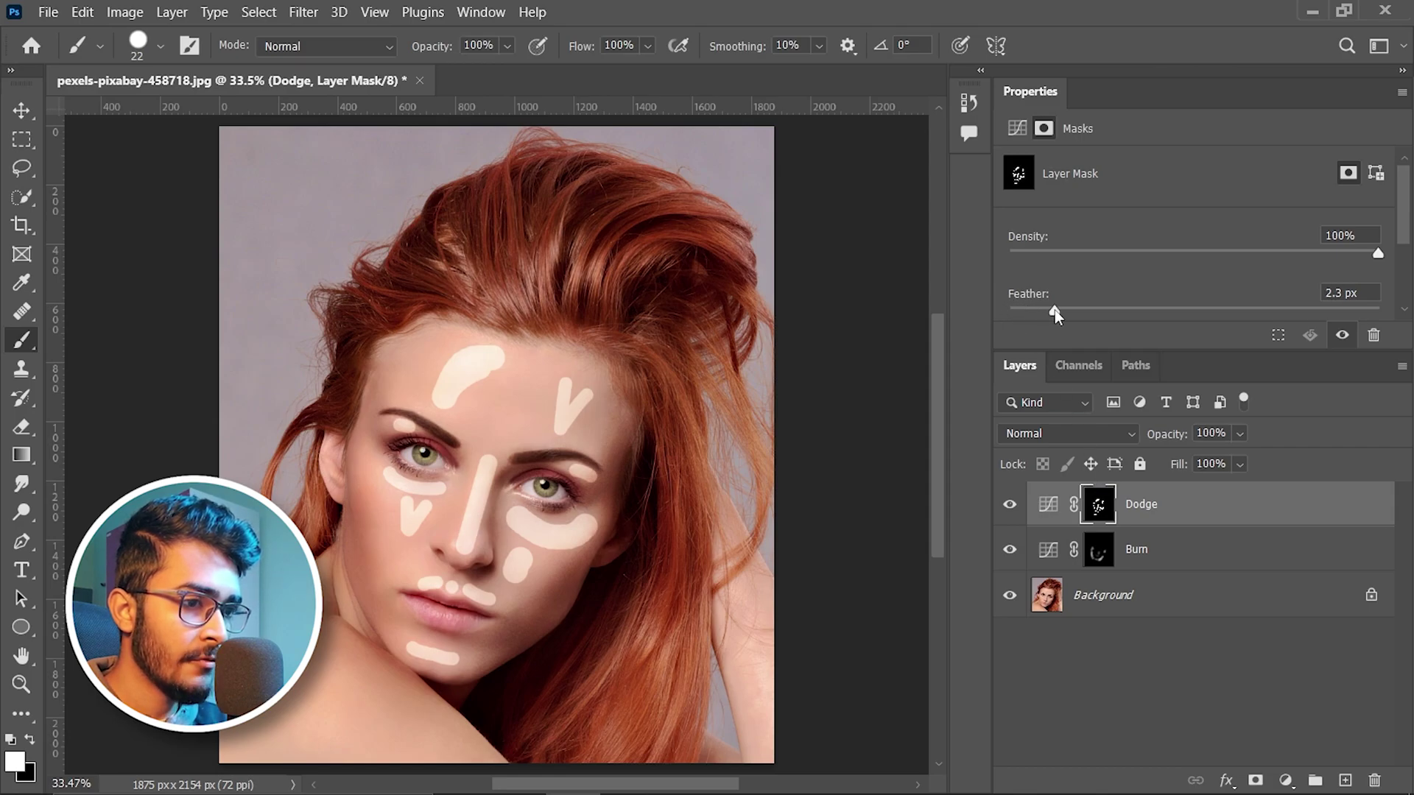
pyautogui.moveTo(1138, 311); pyautogui.dragTo(1224, 312)
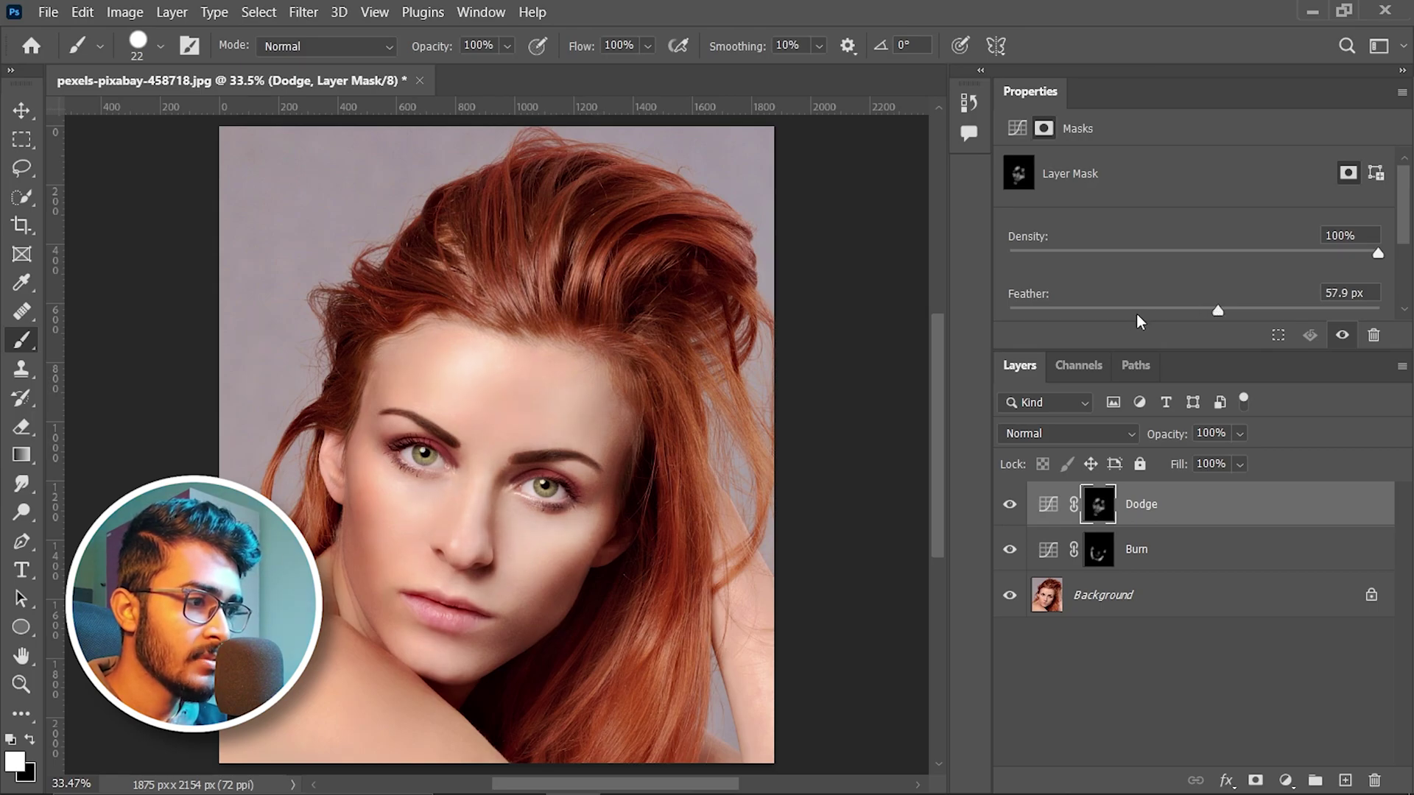
pyautogui.scroll(5, 434, 500)
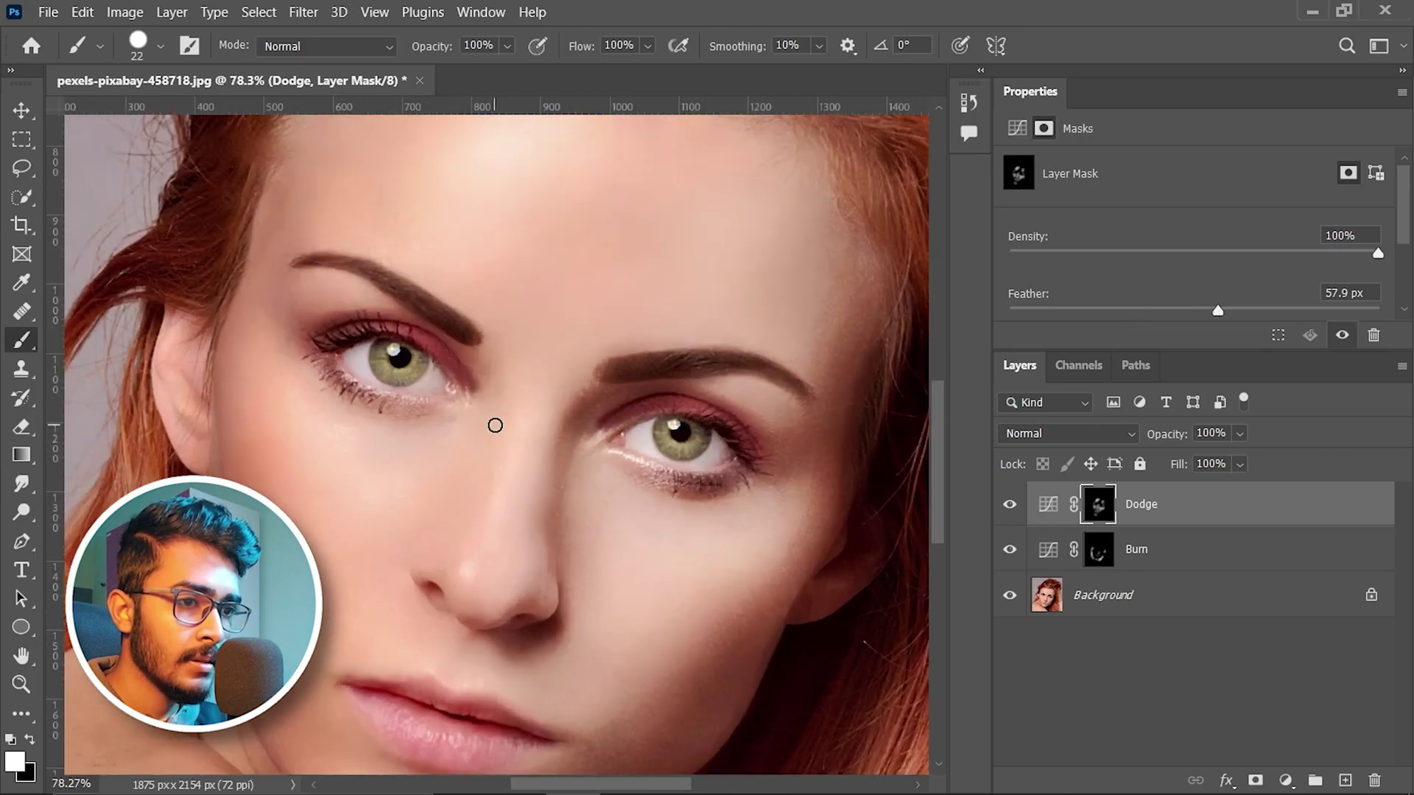
# - Resize the brush and paint white over the left forehead on the Dodge mask
pyautogui.click(1098, 550)
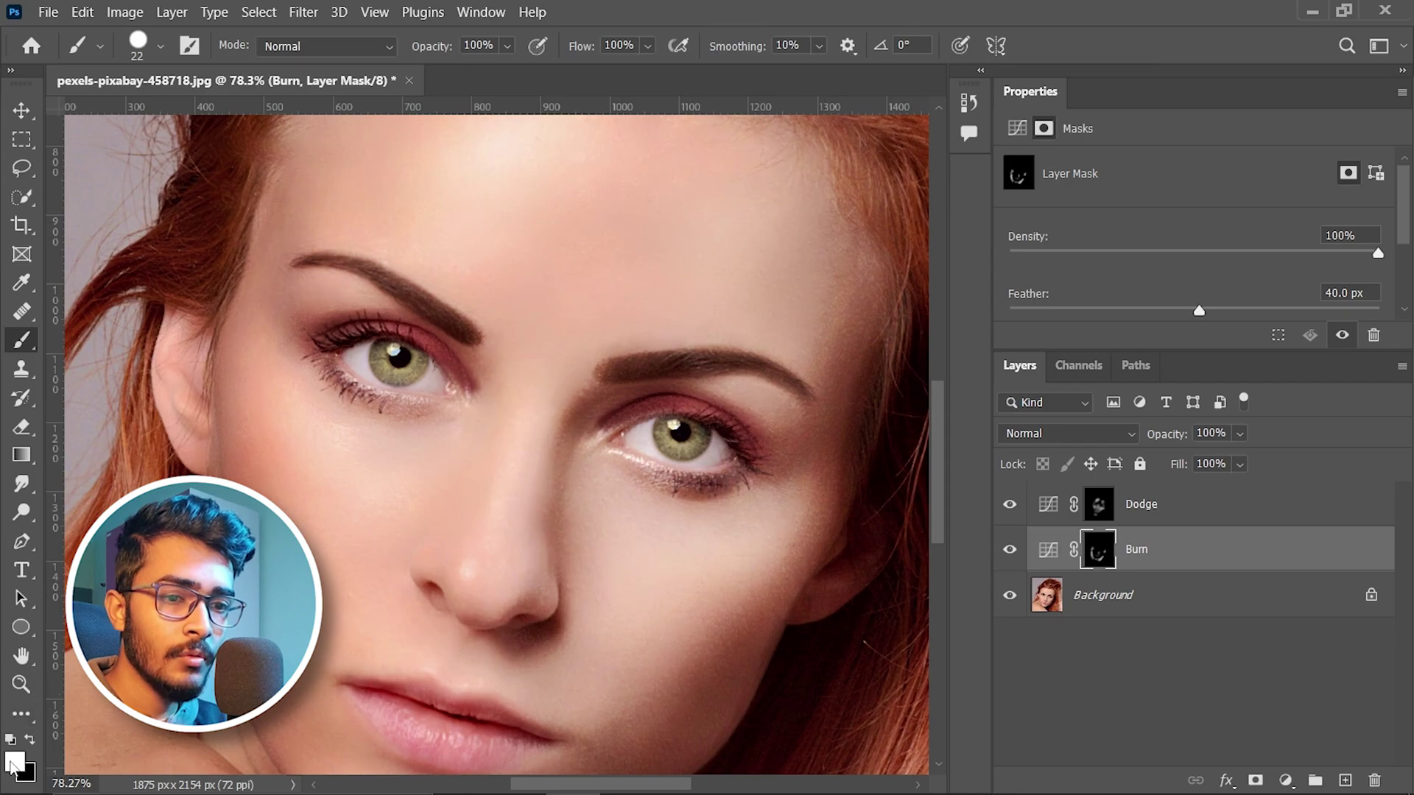
pyautogui.keyDown('alt'); pyautogui.rightClick(457, 473); pyautogui.keyUp('alt')
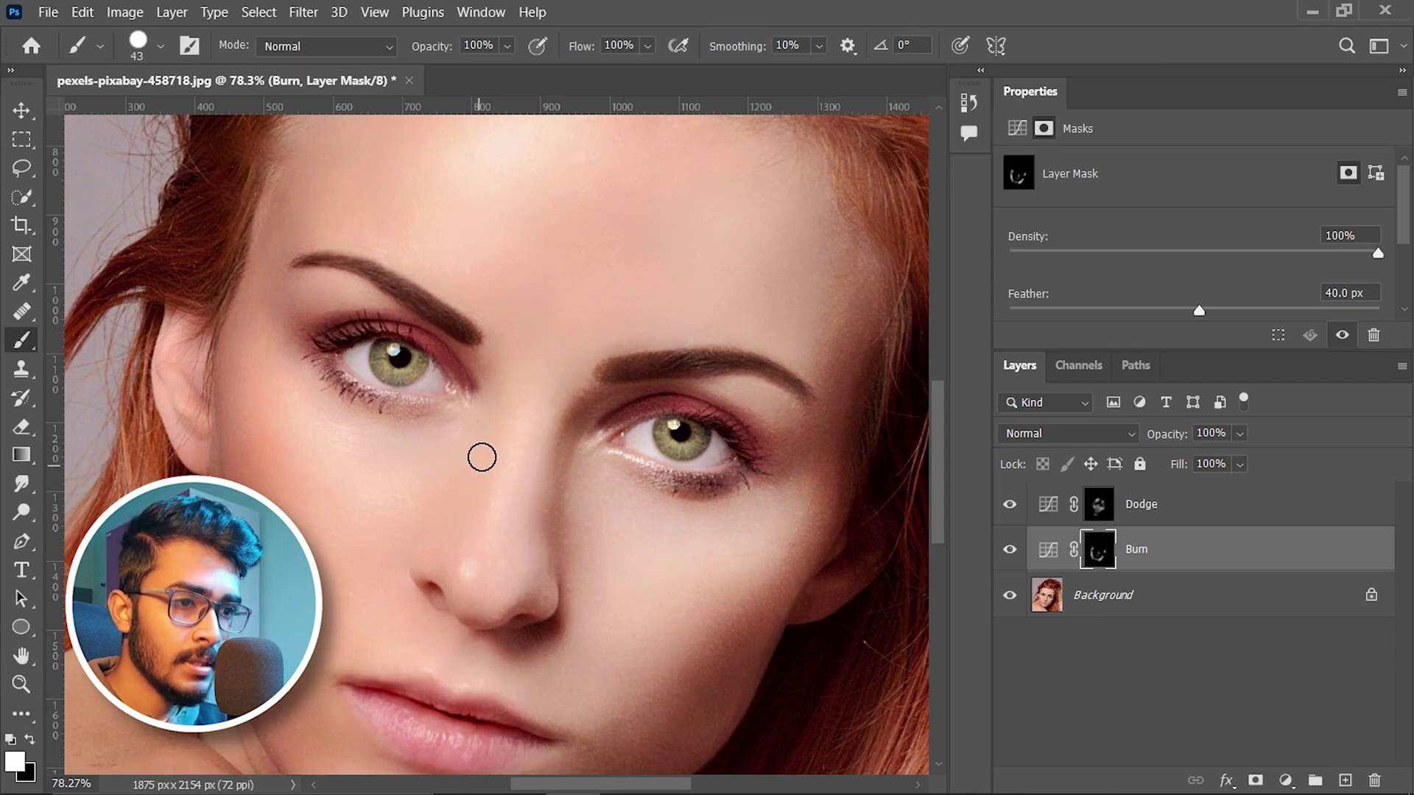
pyautogui.scroll(2, 663, 442)
pyautogui.scroll(-4, 373, 284)
pyautogui.hotkey('alt', ']')
pyautogui.keyDown('alt'); pyautogui.rightClick(372, 284); pyautogui.keyUp('alt')
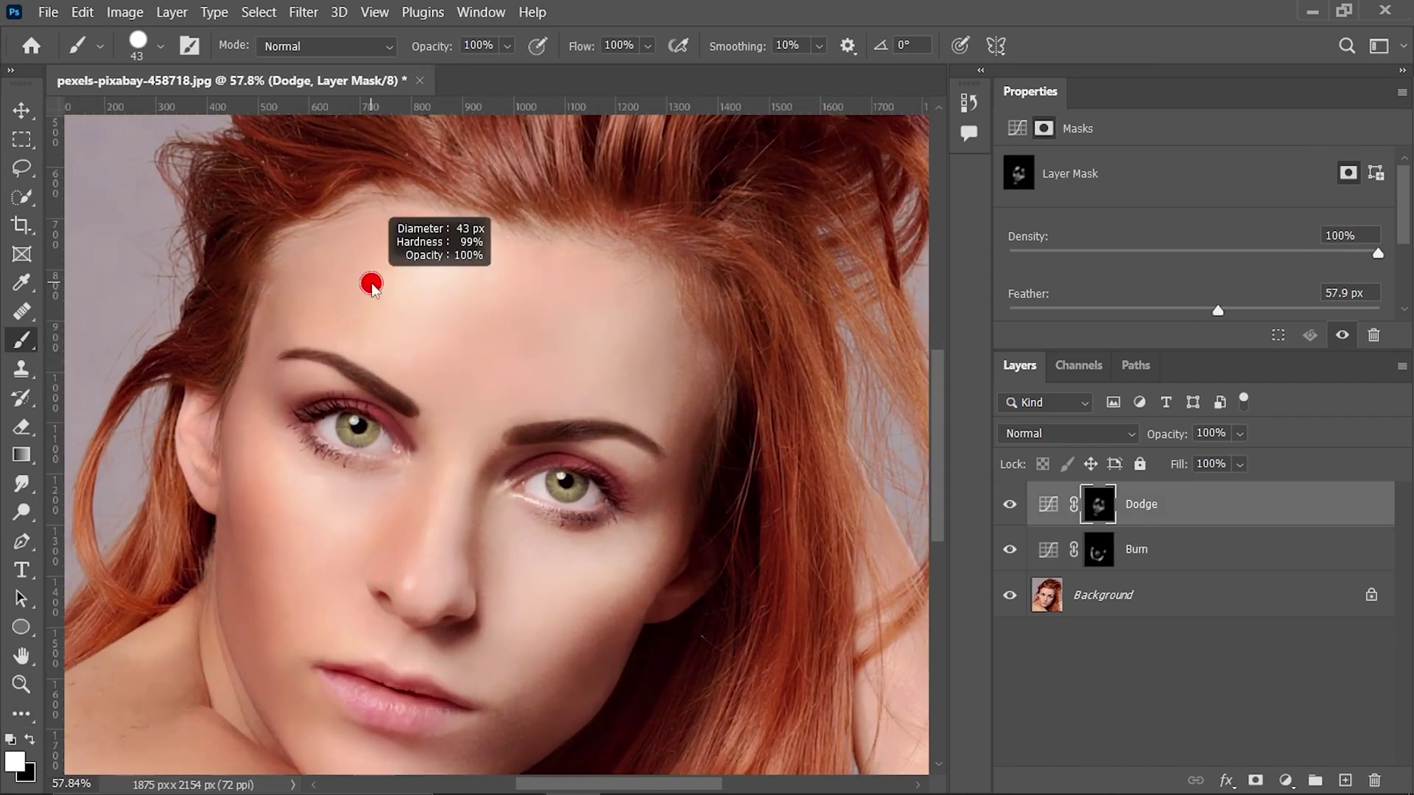
pyautogui.moveTo(414, 256)
pyautogui.mouseDown()
pyautogui.moveTo(391, 243)
pyautogui.moveTo(338, 299)
pyautogui.moveTo(390, 318)
pyautogui.mouseUp()
# - Enlarge the brush to about 210 px and select Burn together with Dodge
pyautogui.scroll(-2, 473, 290)
pyautogui.keyDown('alt'); pyautogui.rightClick(474, 290); pyautogui.keyUp('alt')
pyautogui.scroll(-1, 609, 277)
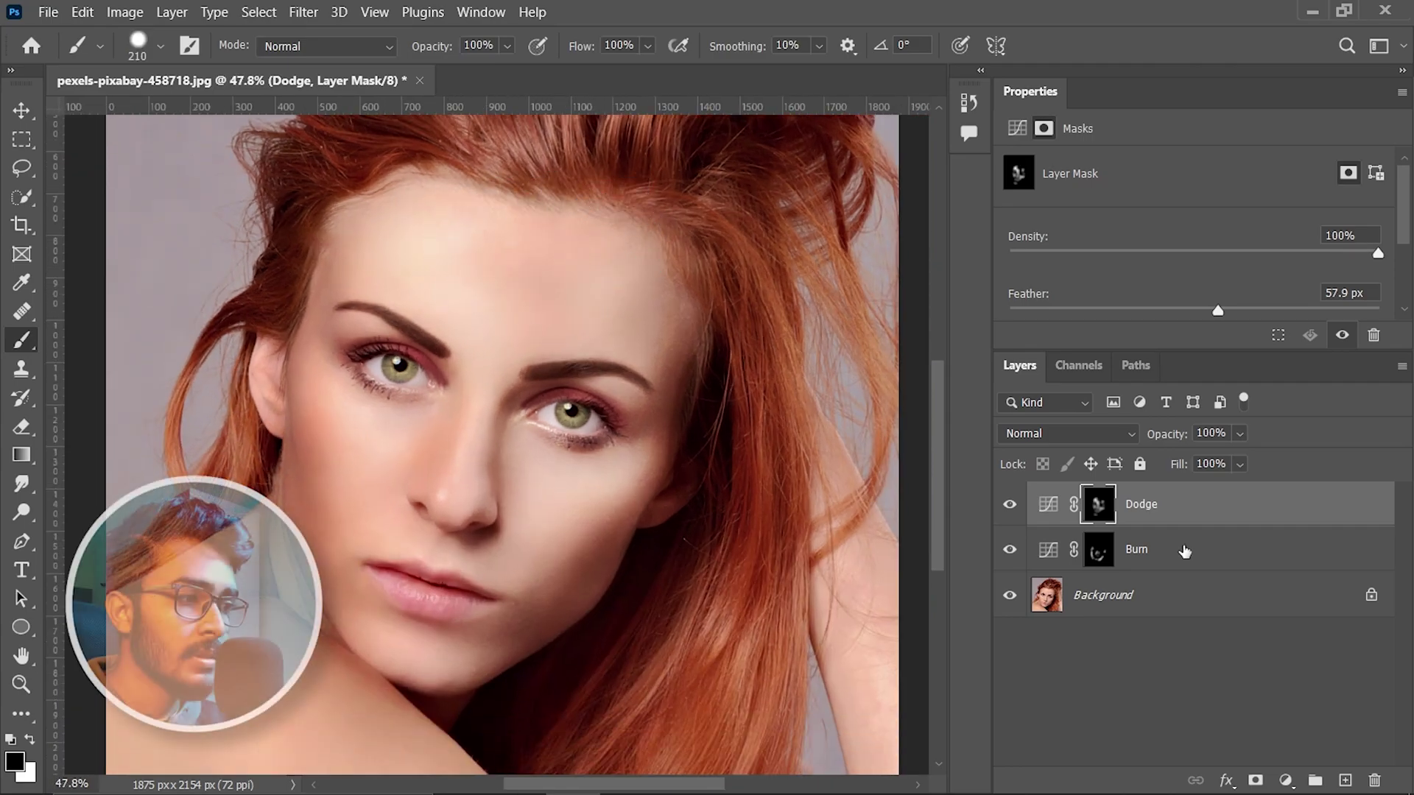
pyautogui.keyDown('shift'); pyautogui.click(1185, 551); pyautogui.keyUp('shift')
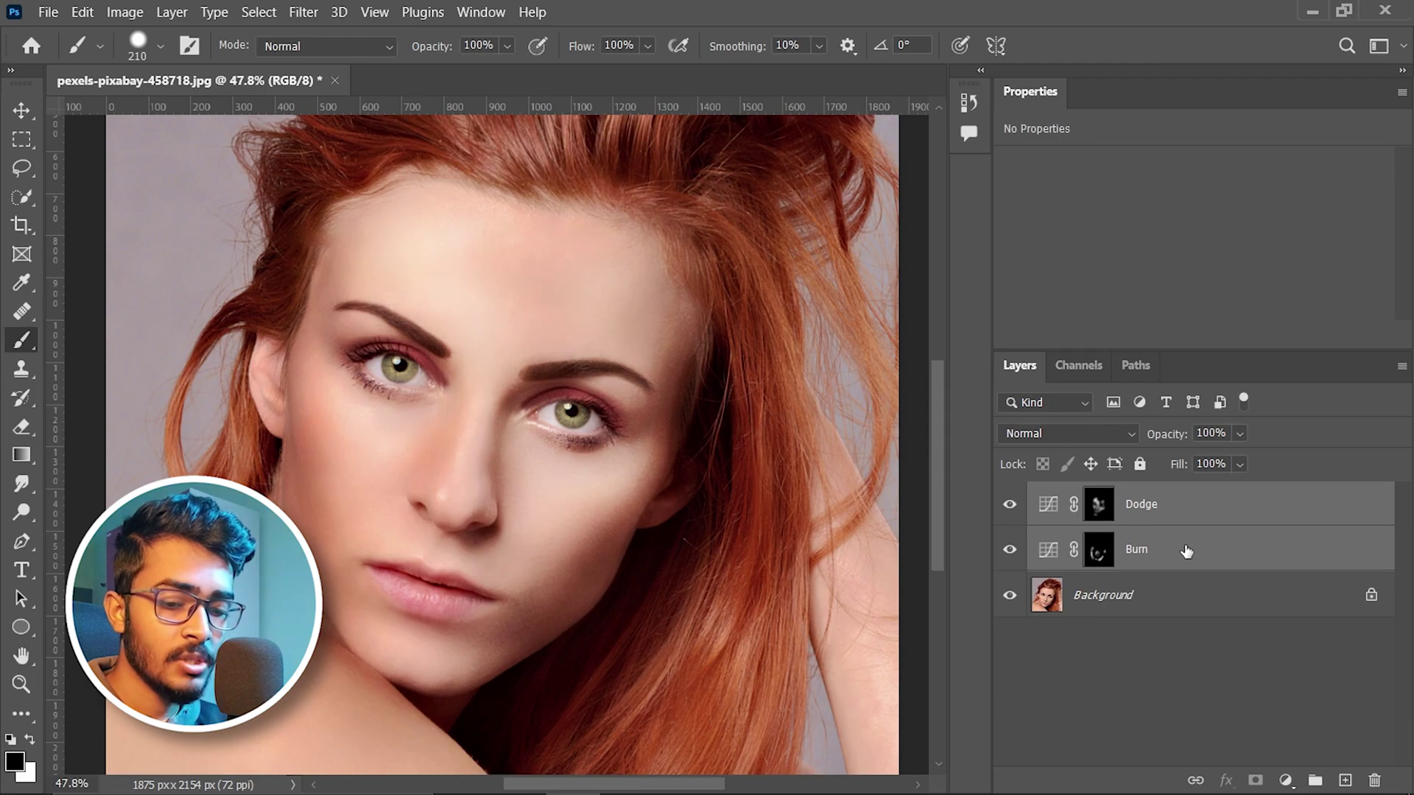
# - Group Dodge and Burn as Group 1, add a mask, and paint black around the face edges
pyautogui.hotkey('ctrl', 'g')
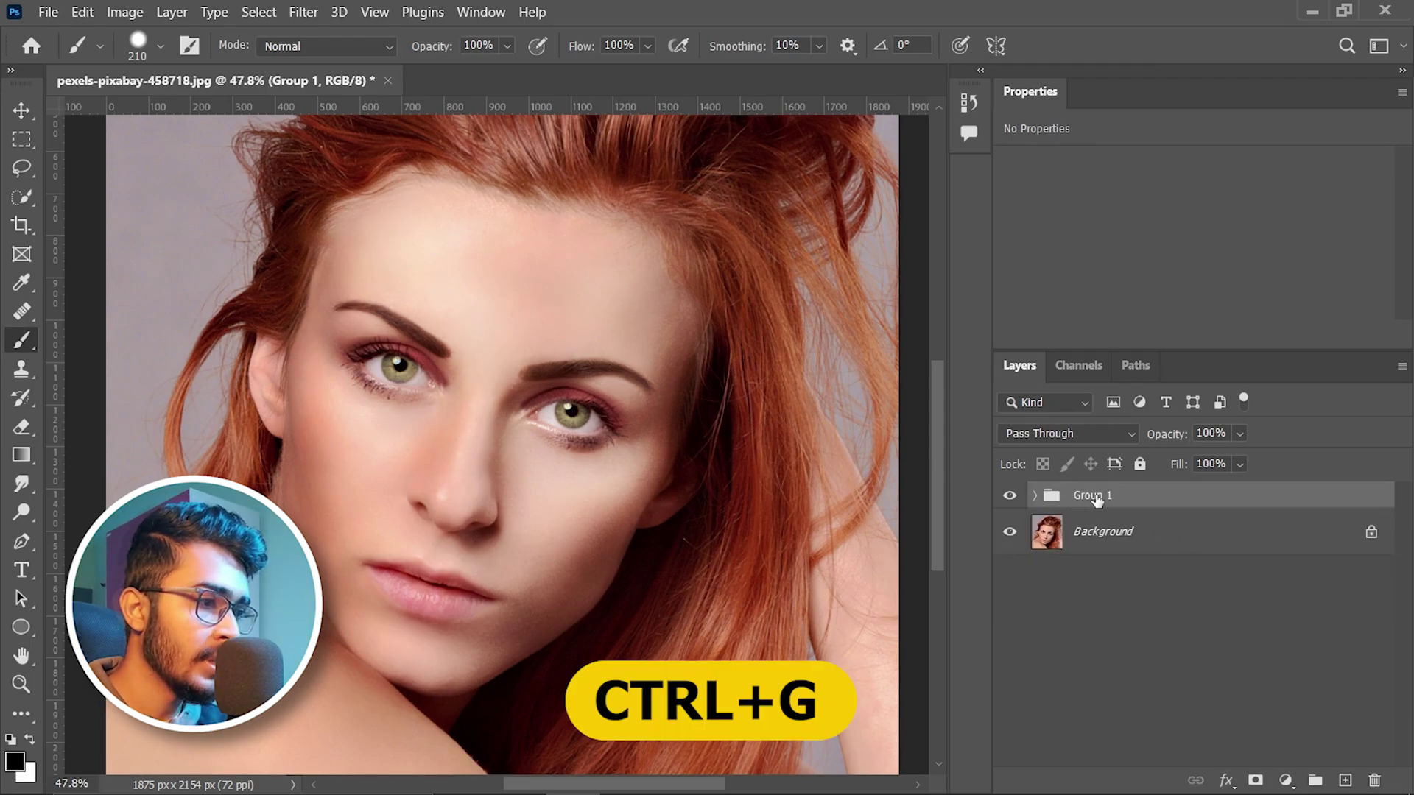
pyautogui.click(1255, 780)
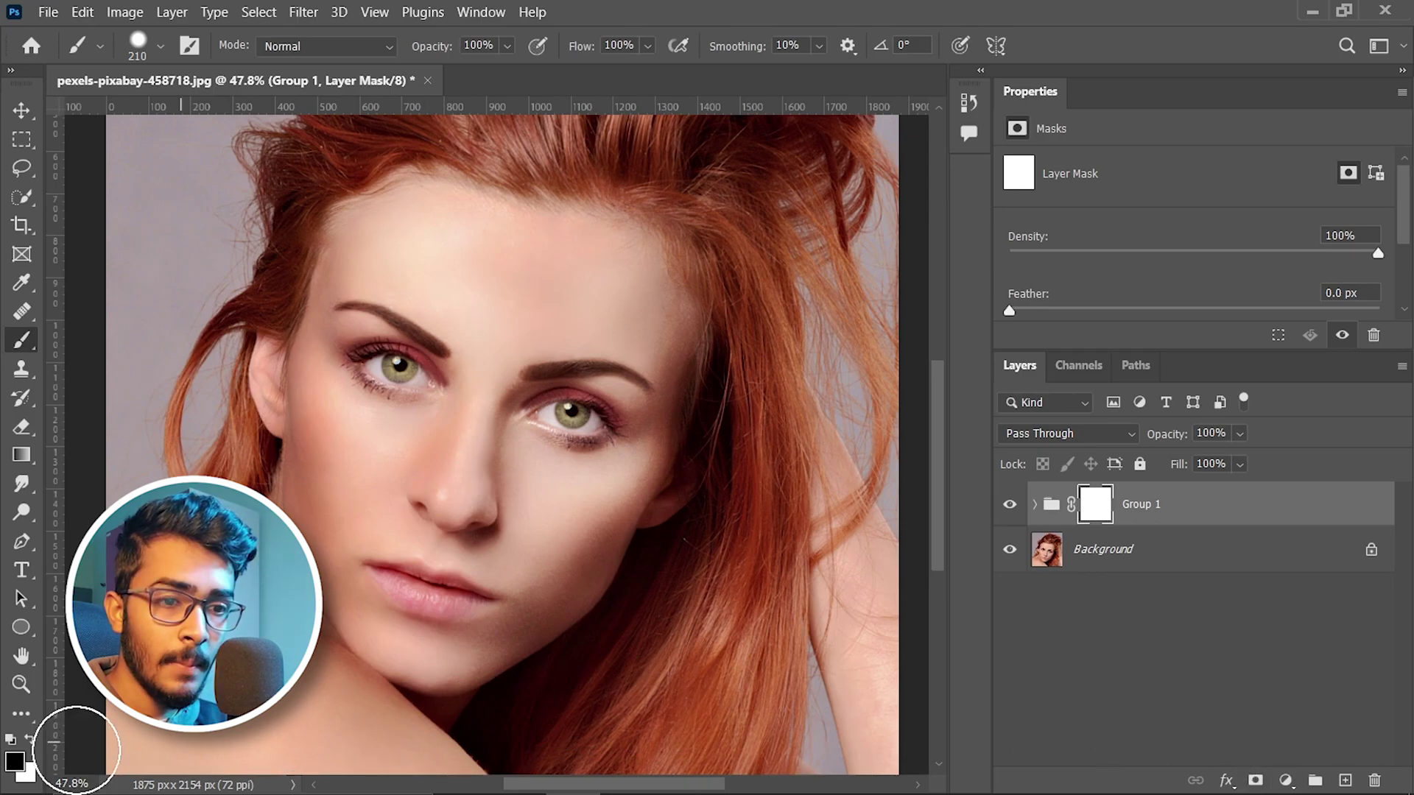
pyautogui.moveTo(703, 576); pyautogui.dragTo(681, 575)
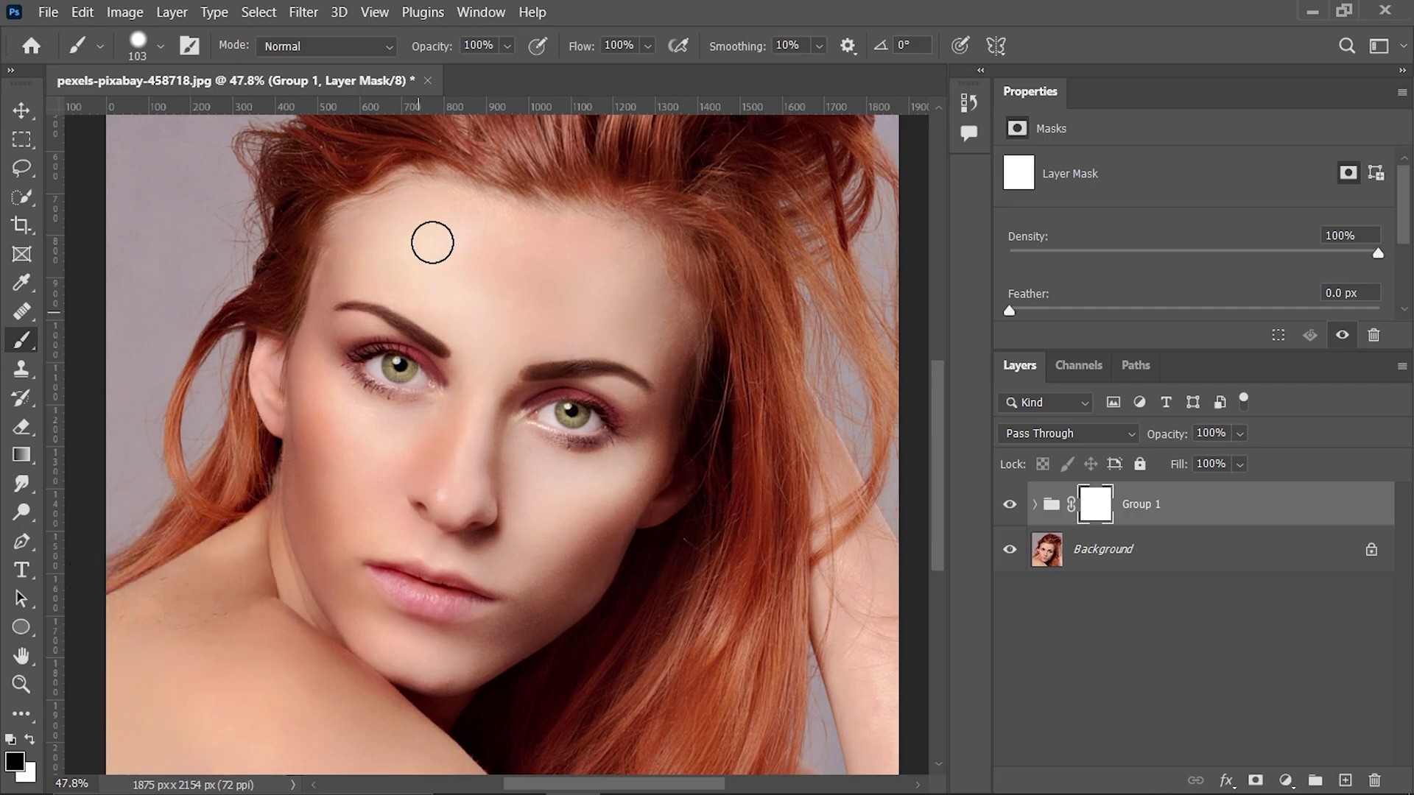
pyautogui.moveTo(432, 243)
pyautogui.mouseDown()
pyautogui.moveTo(458, 720)
pyautogui.moveTo(317, 566)
pyautogui.mouseUp()
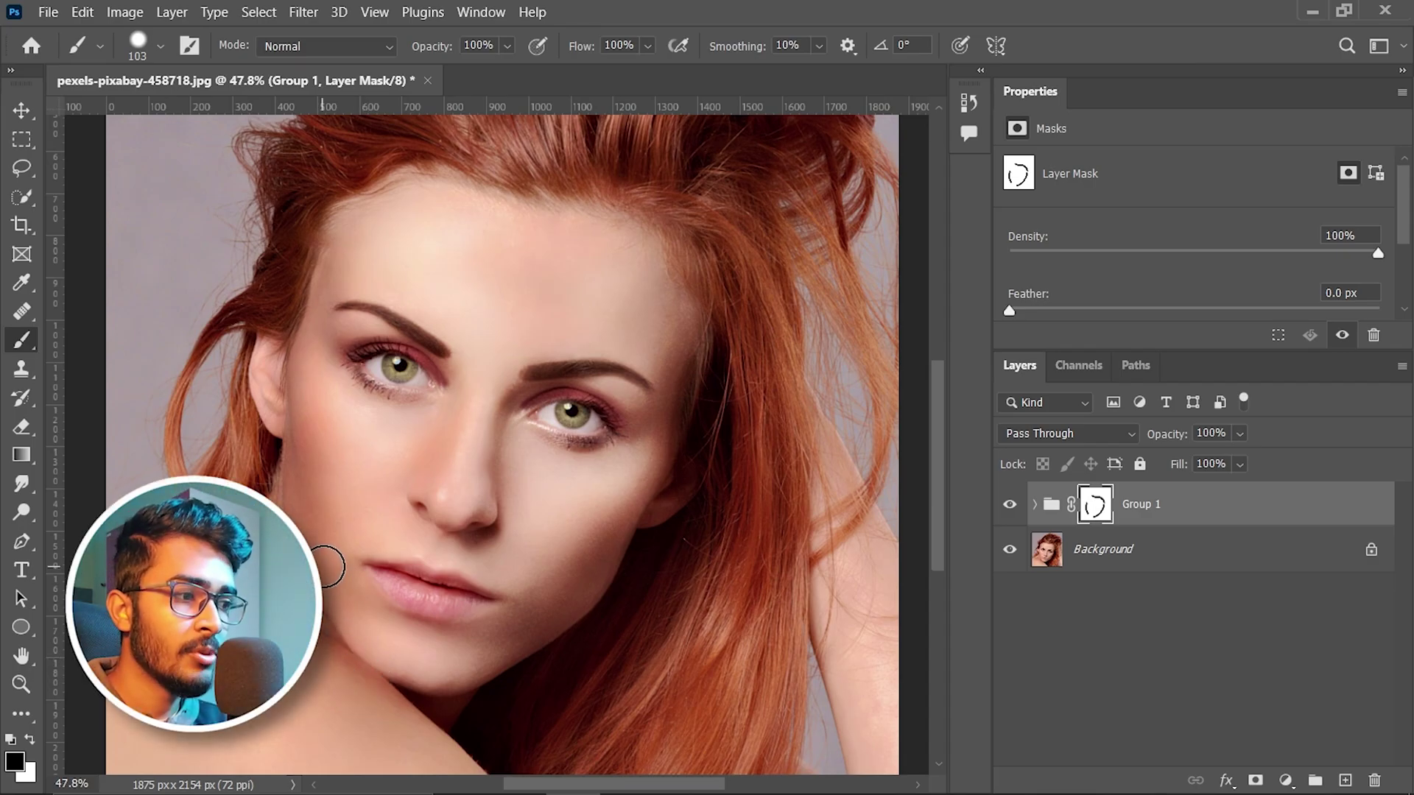
# - Toggle Group 1 off and on twice to compare with the original, then expand it and select Burn's mask
pyautogui.keyDown('alt'); pyautogui.click(1011, 551); pyautogui.keyUp('alt')
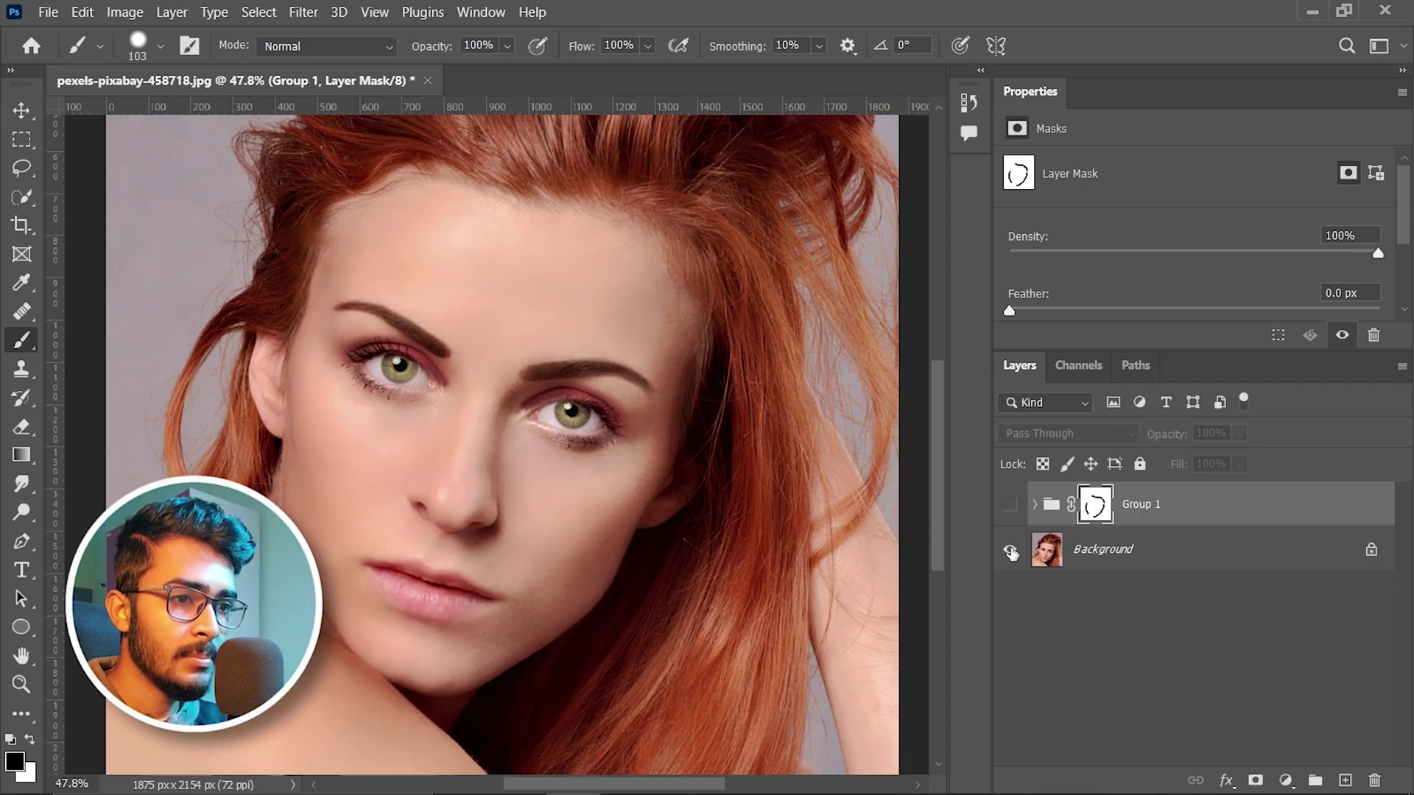
pyautogui.keyDown('alt'); pyautogui.click(1011, 550); pyautogui.keyUp('alt')
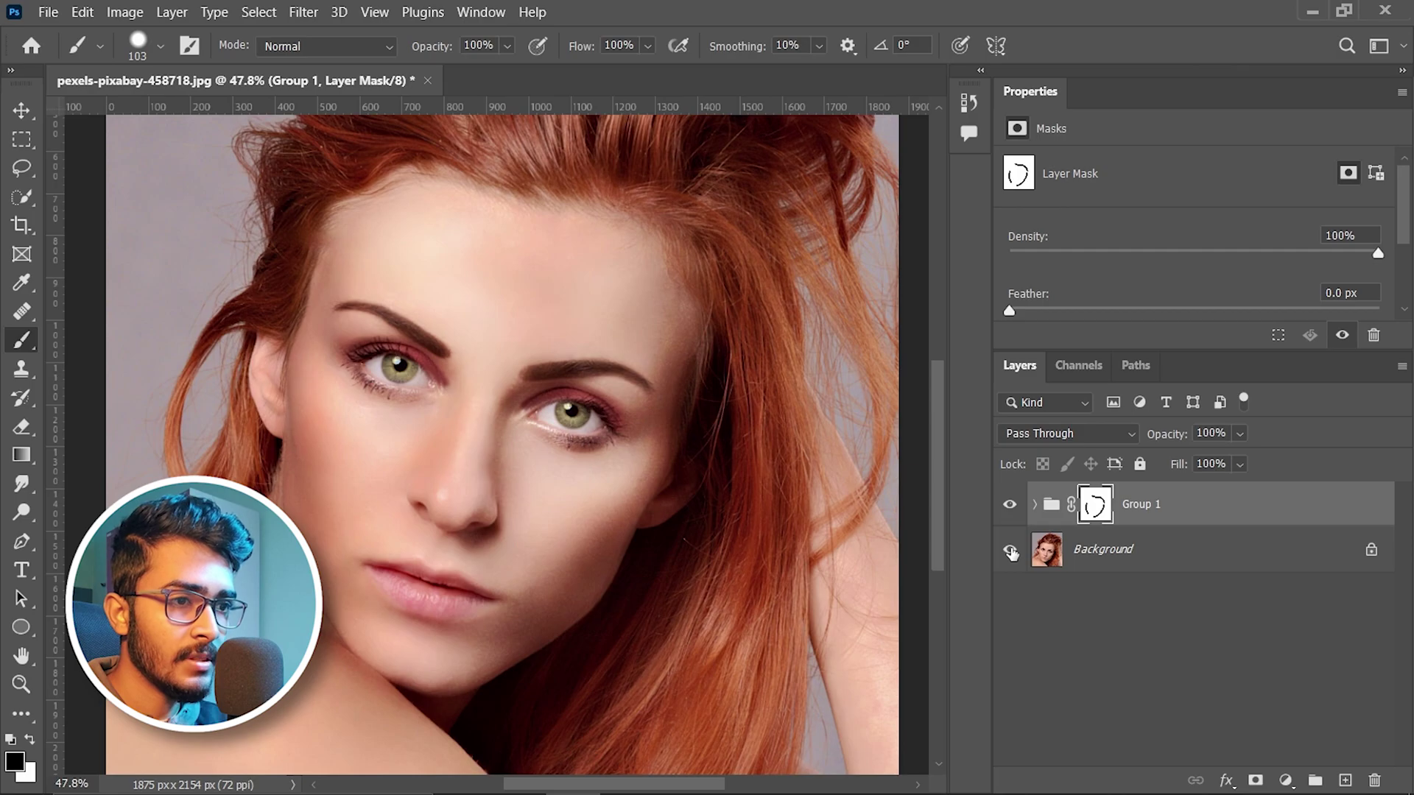
pyautogui.keyDown('alt'); pyautogui.click(1011, 551); pyautogui.keyUp('alt')
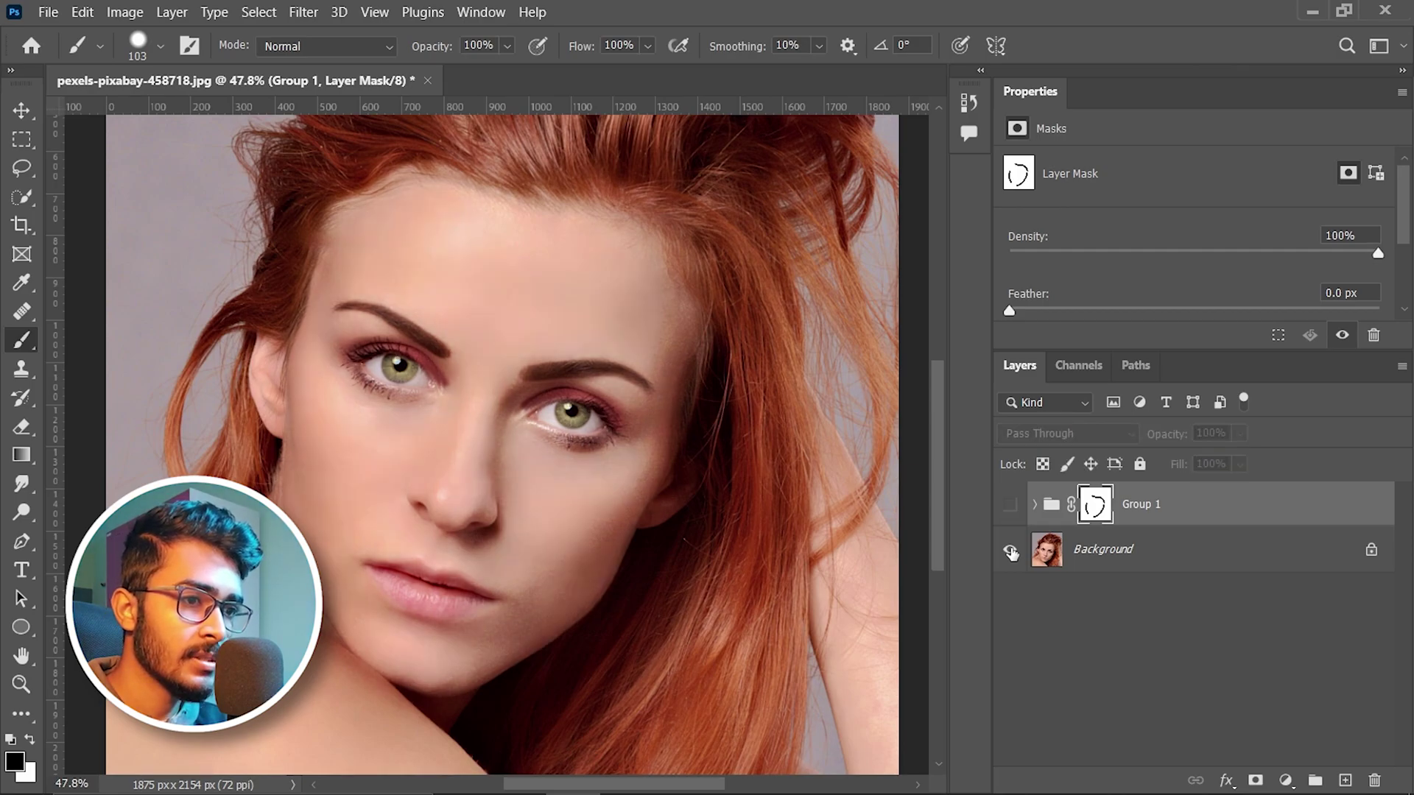
pyautogui.keyDown('alt'); pyautogui.click(1011, 550); pyautogui.keyUp('alt')
pyautogui.click(1034, 504)
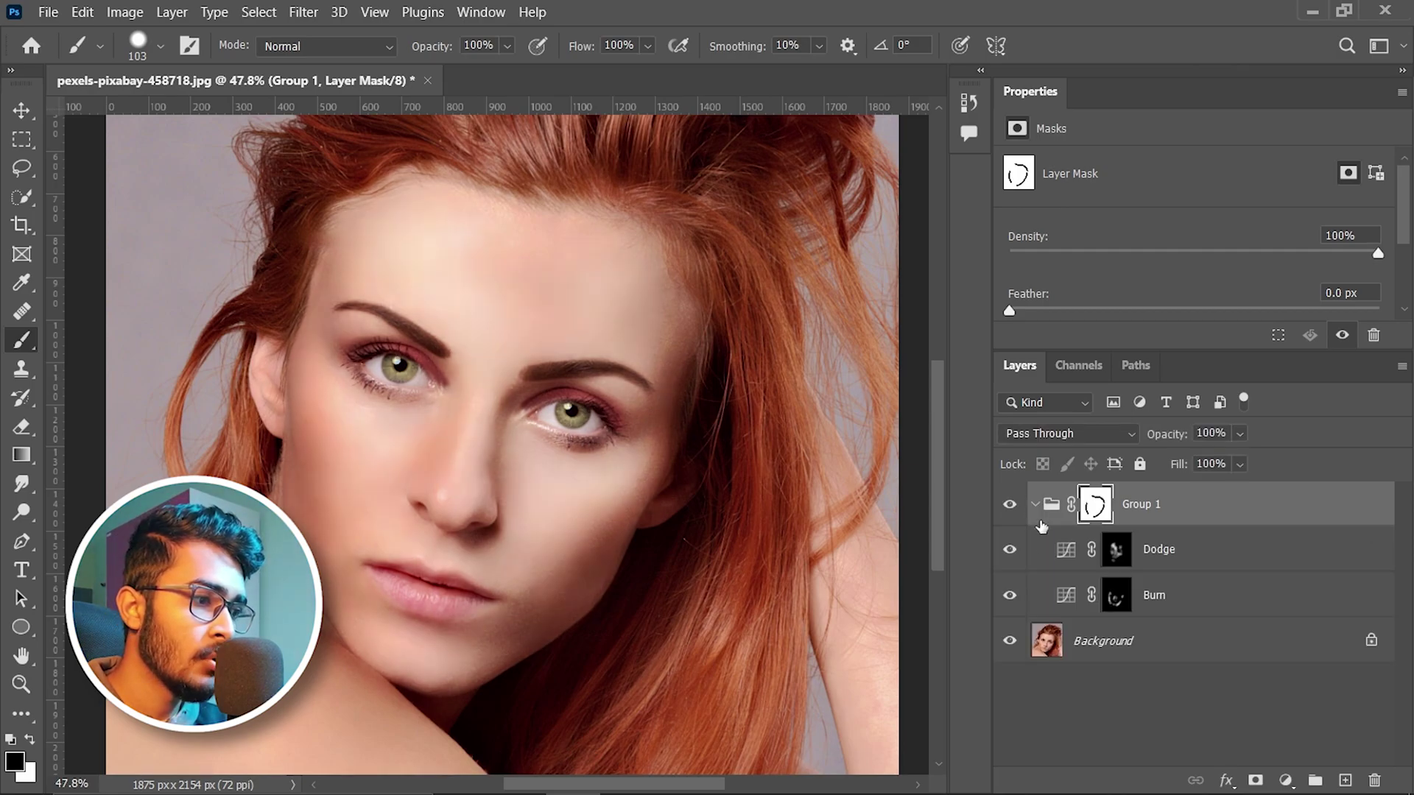
pyautogui.click(1112, 601)
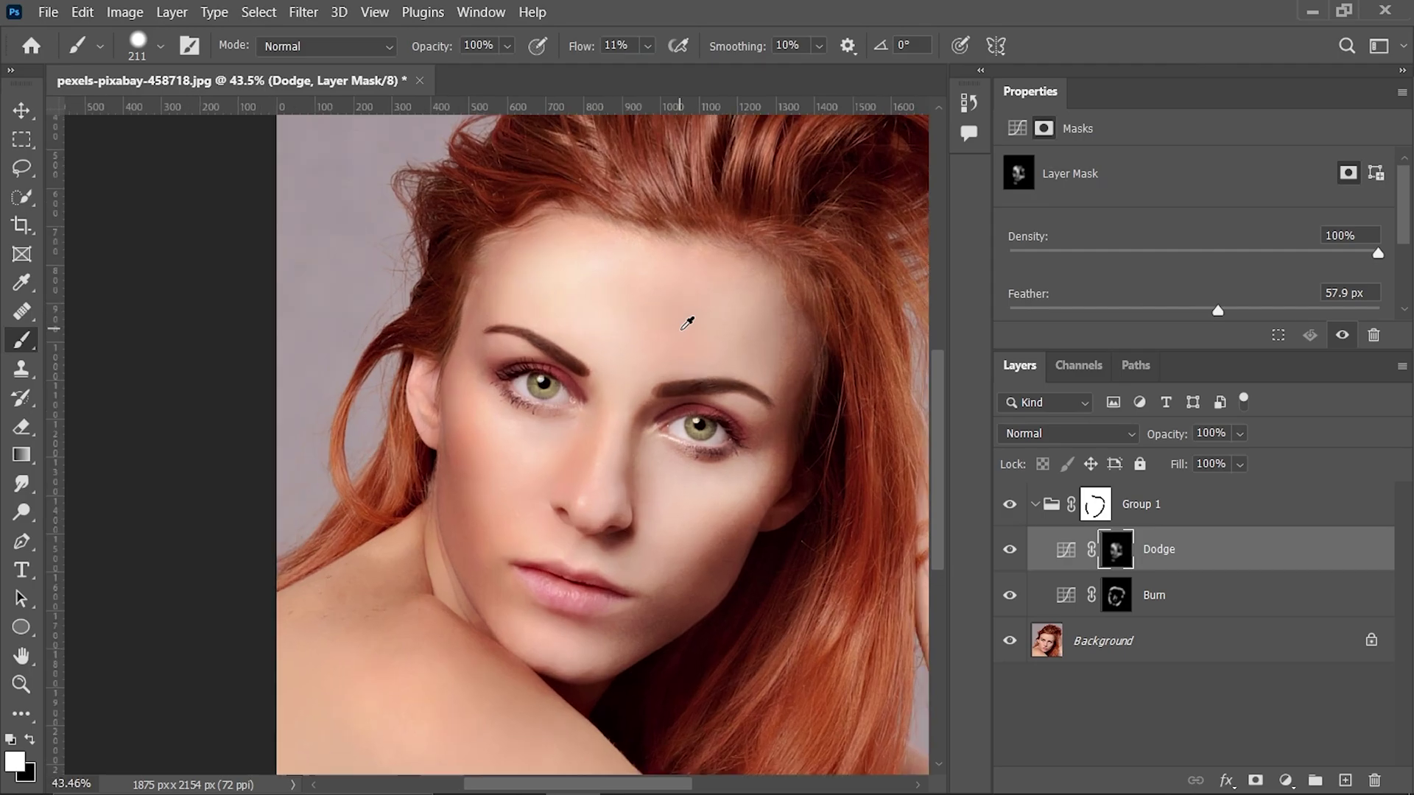
# - Split the Dodge layer's Blend If Underlying Layer black slider to 0/136
pyautogui.scroll(1, 680, 398)
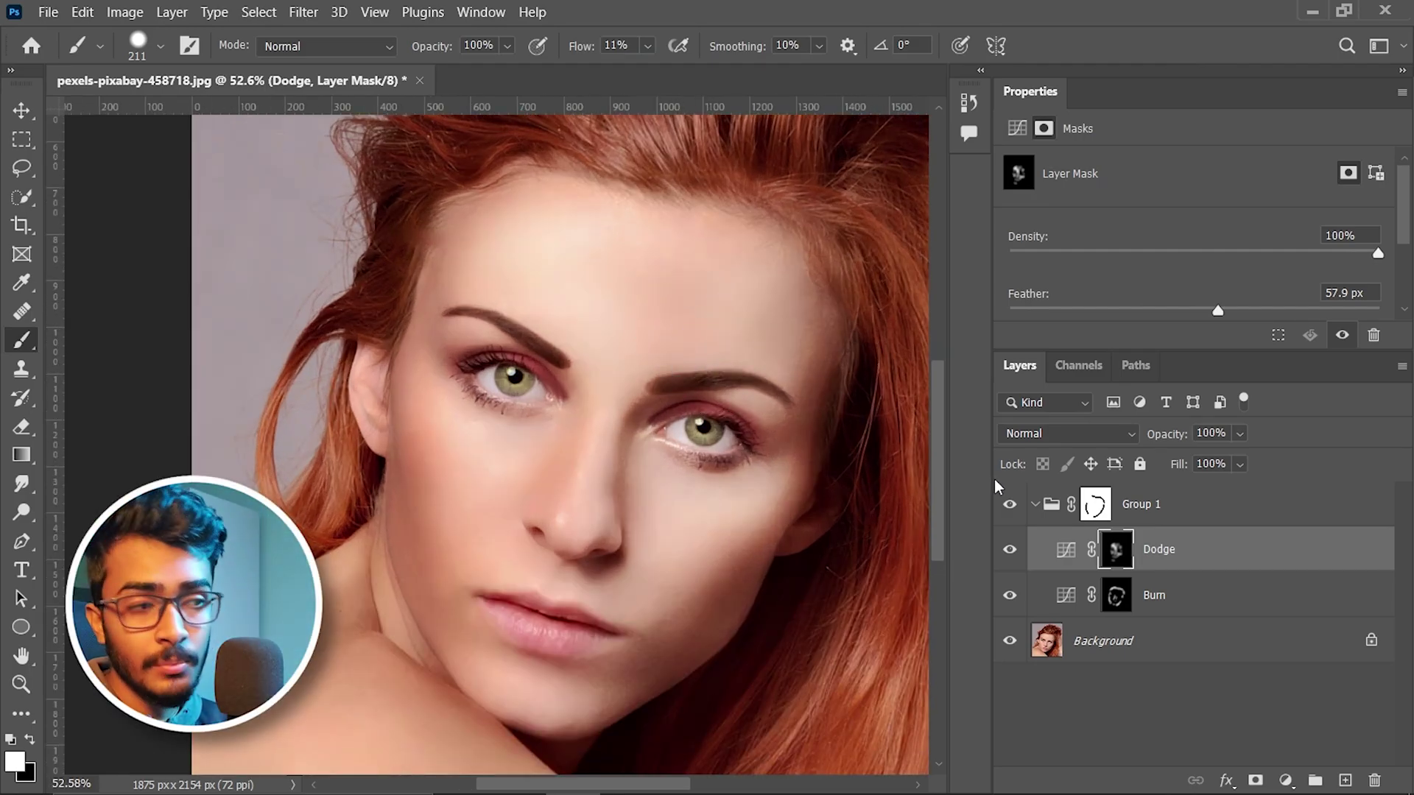
pyautogui.doubleClick(1275, 558)
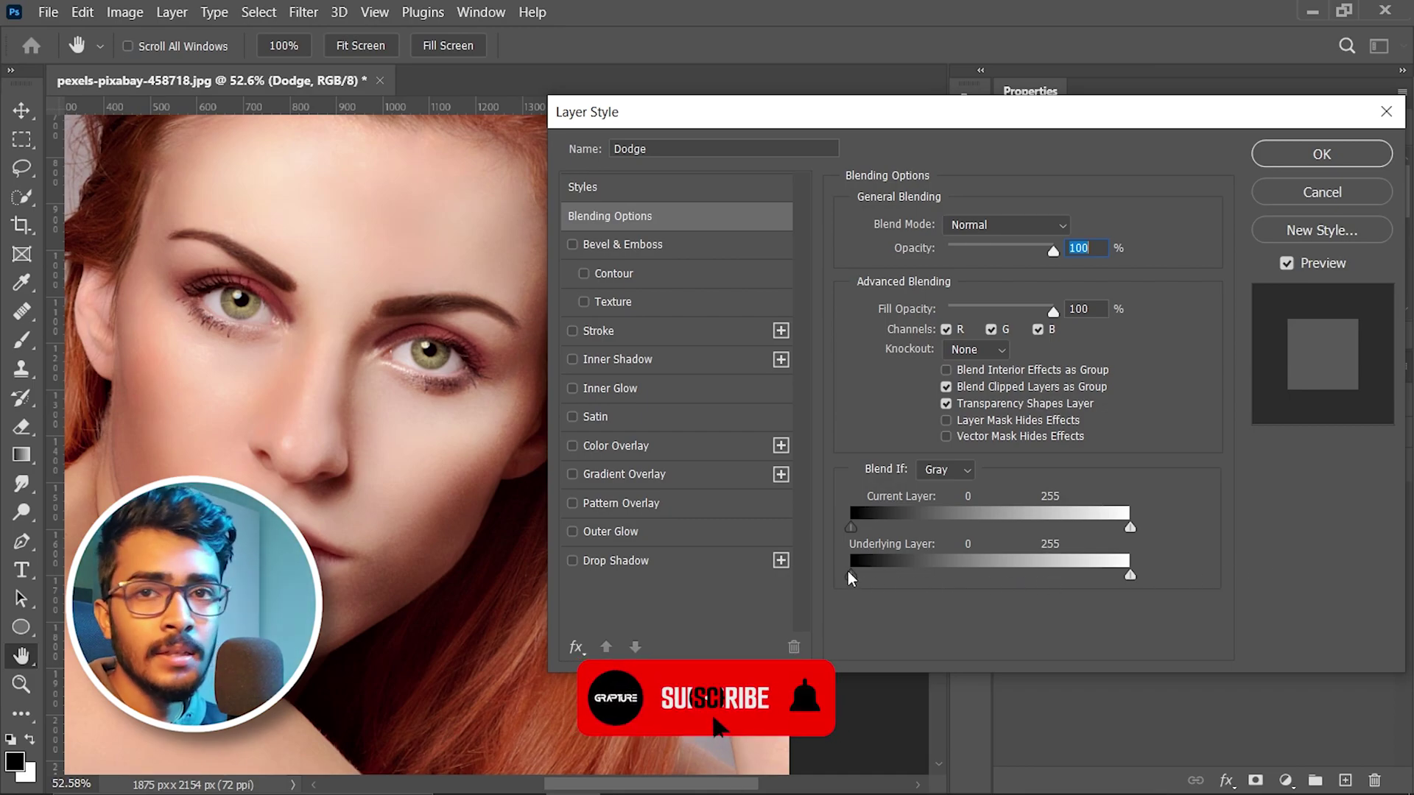
pyautogui.moveTo(849, 573)
pyautogui.mouseDown()
pyautogui.moveTo(882, 575)
pyautogui.moveTo(839, 576)
pyautogui.mouseUp()
pyautogui.press('alt')
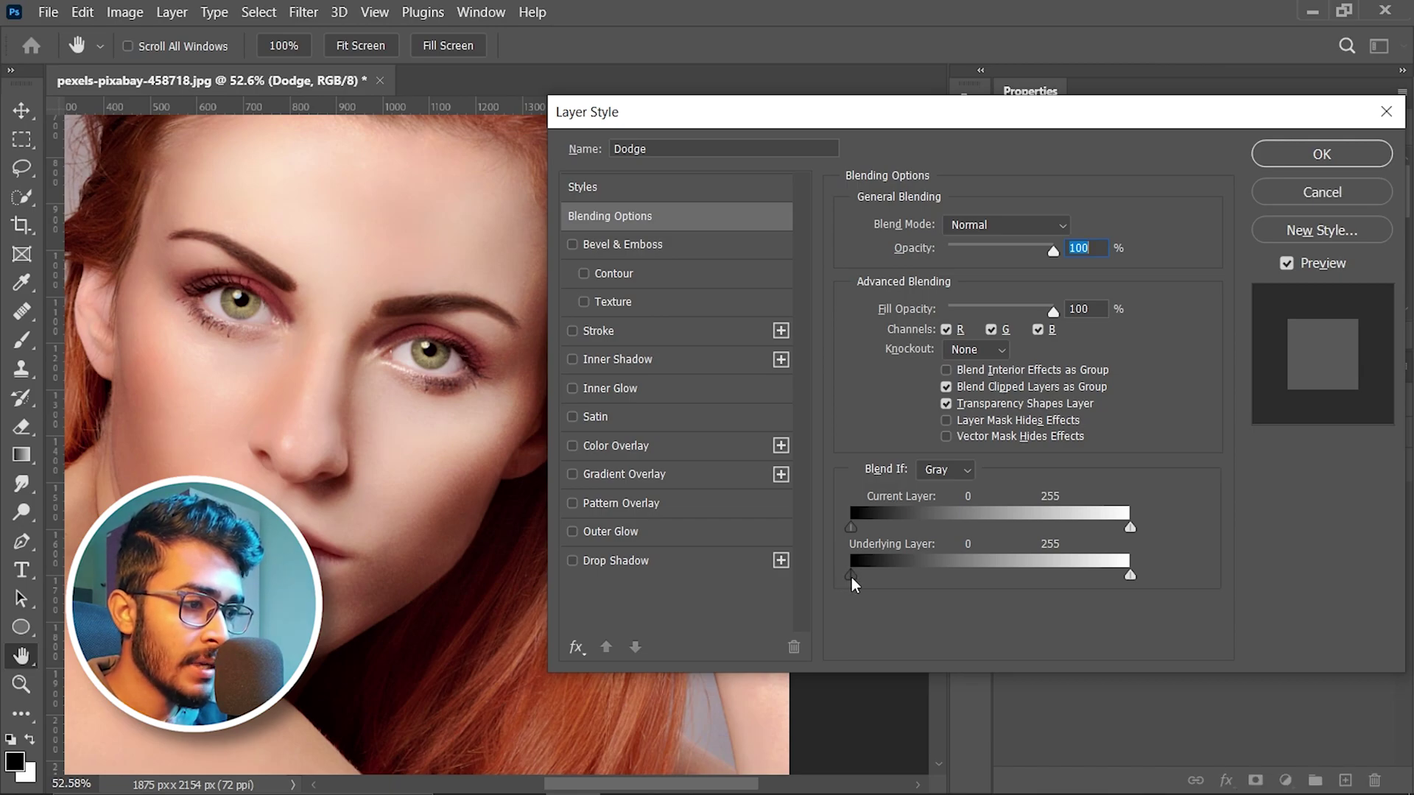
pyautogui.moveTo(854, 575); pyautogui.dragTo(1001, 578)
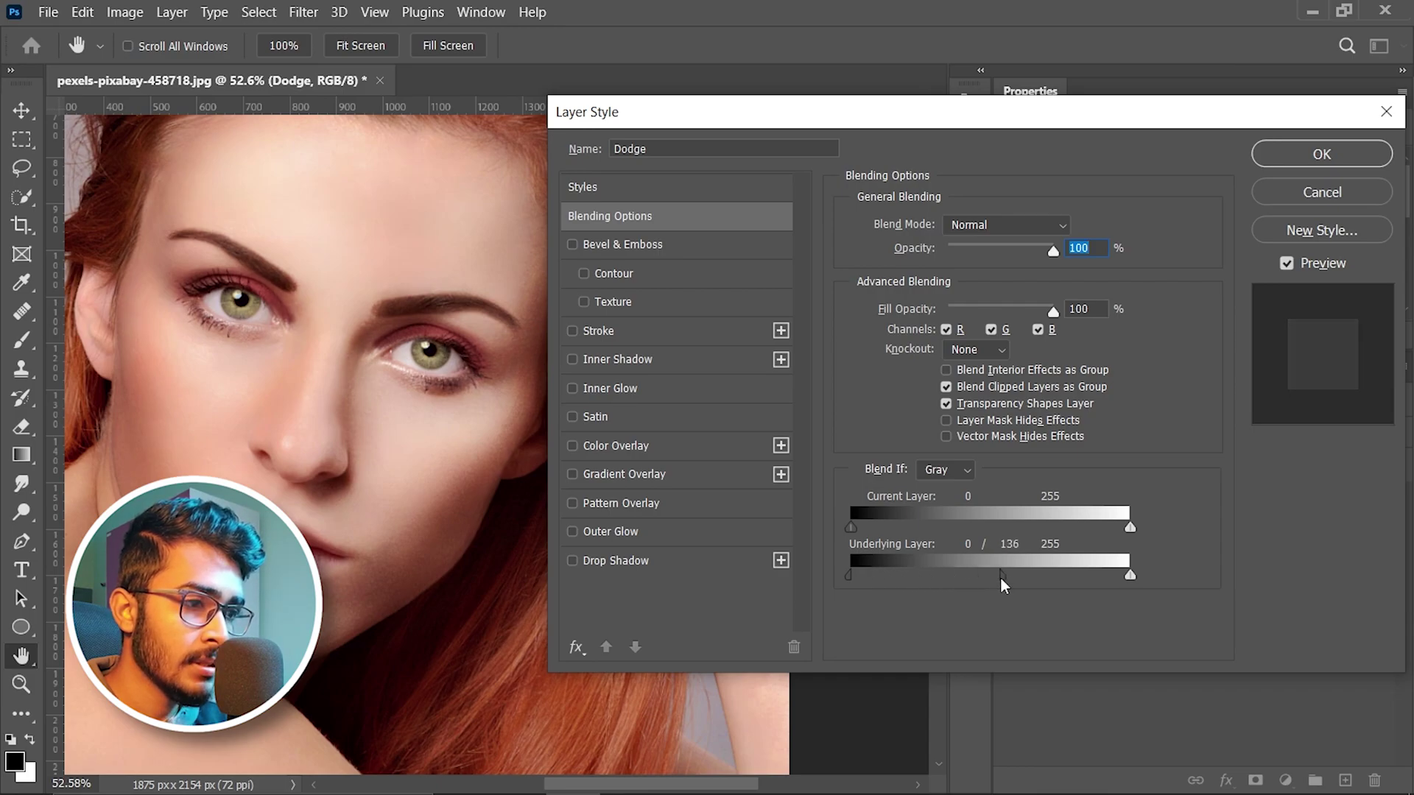
pyautogui.click(1345, 161)
# - Split the Burn layer's Blend If Underlying Layer white slider to 127/255
pyautogui.click(1264, 598)
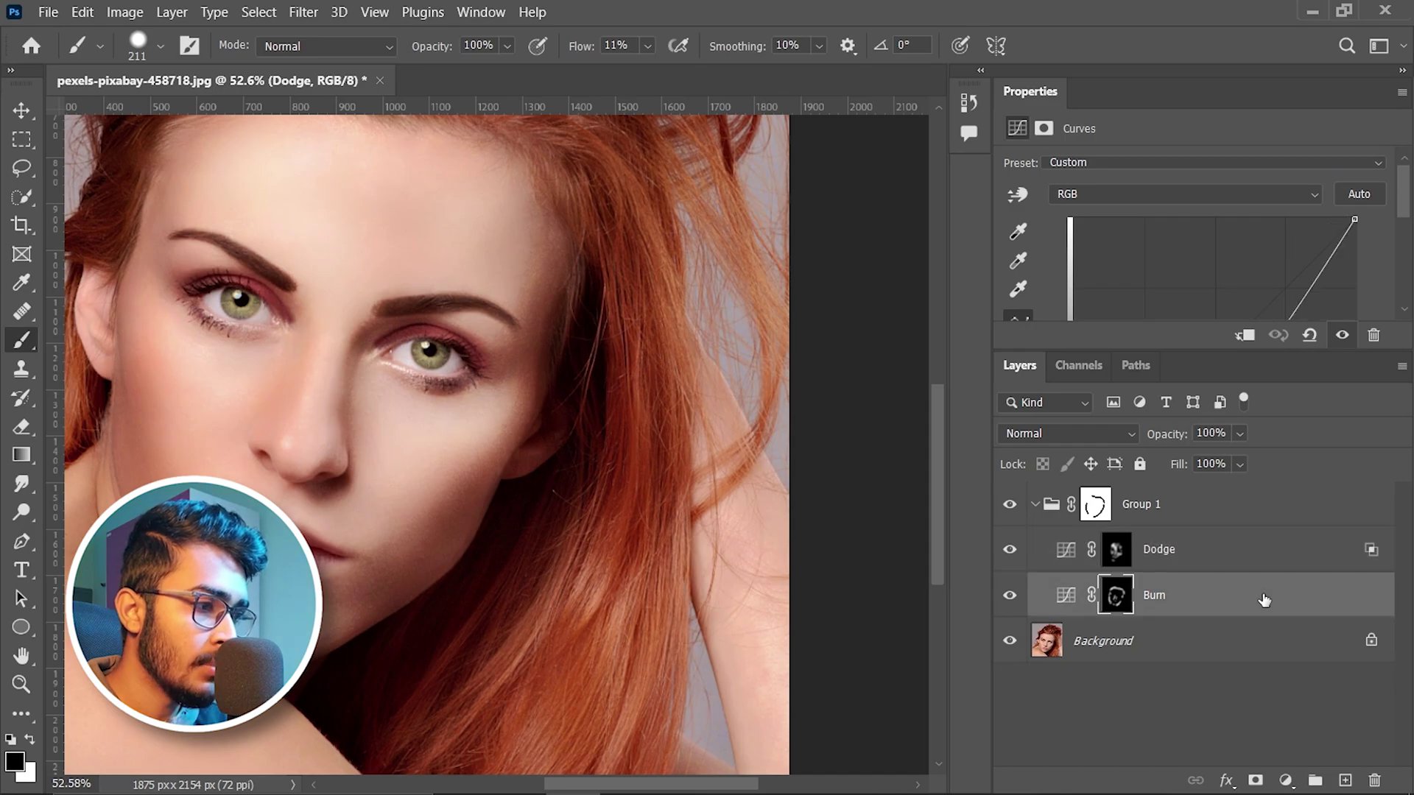
pyautogui.doubleClick(1262, 595)
pyautogui.moveTo(1131, 576); pyautogui.dragTo(991, 577)
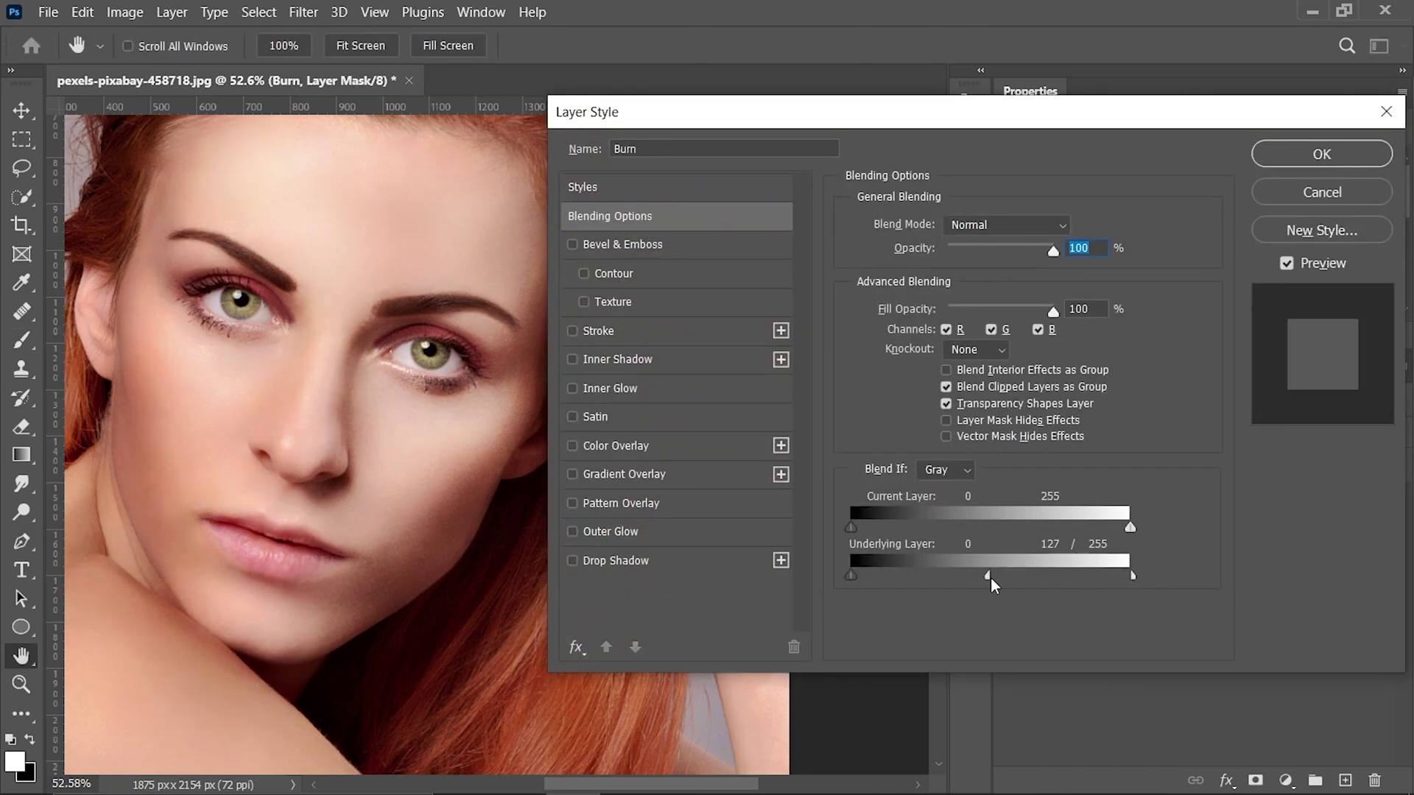
pyautogui.press('b')
pyautogui.click(1293, 149)
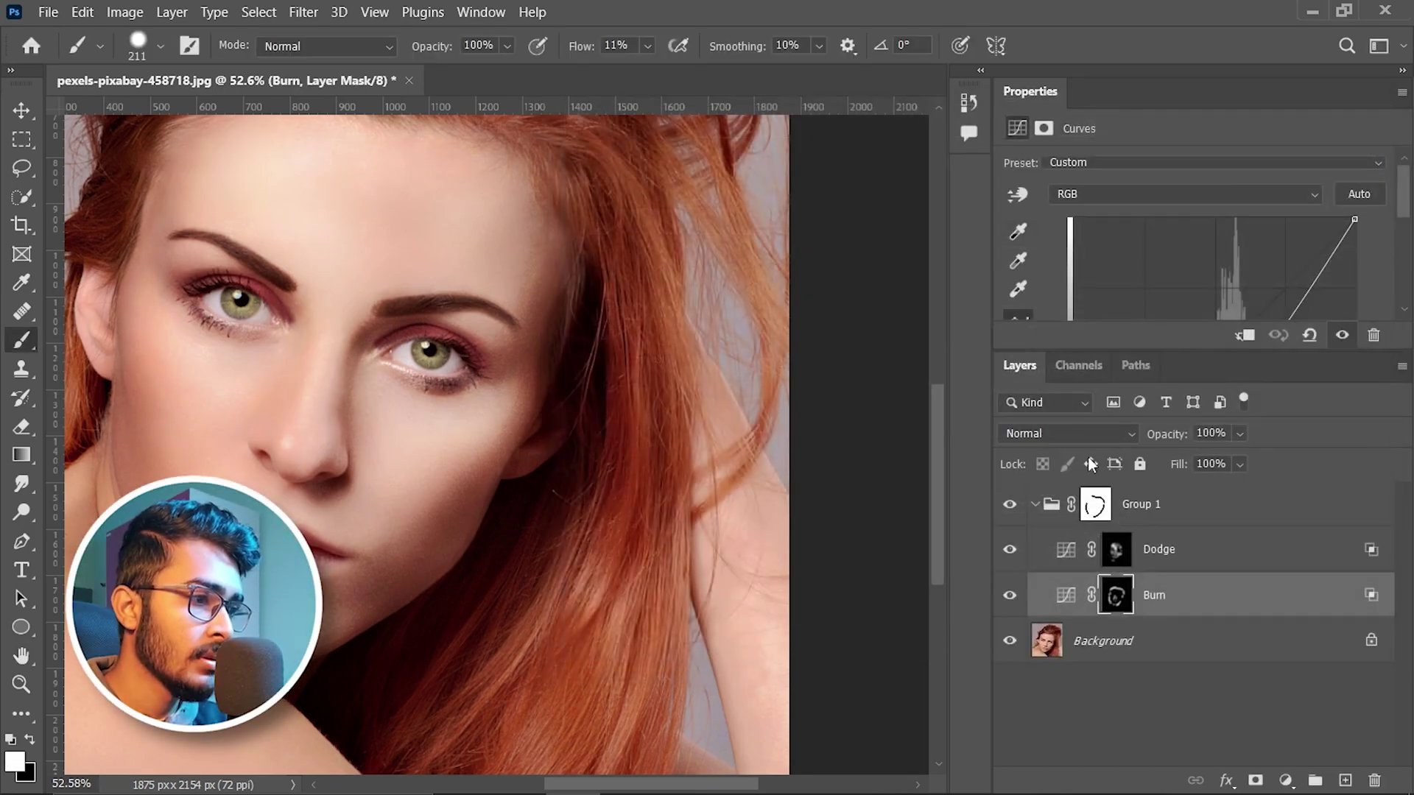
# - Collapse Group 1 and hide it to compare with the original
pyautogui.click(1036, 505)
pyautogui.scroll(-1, 680, 504)
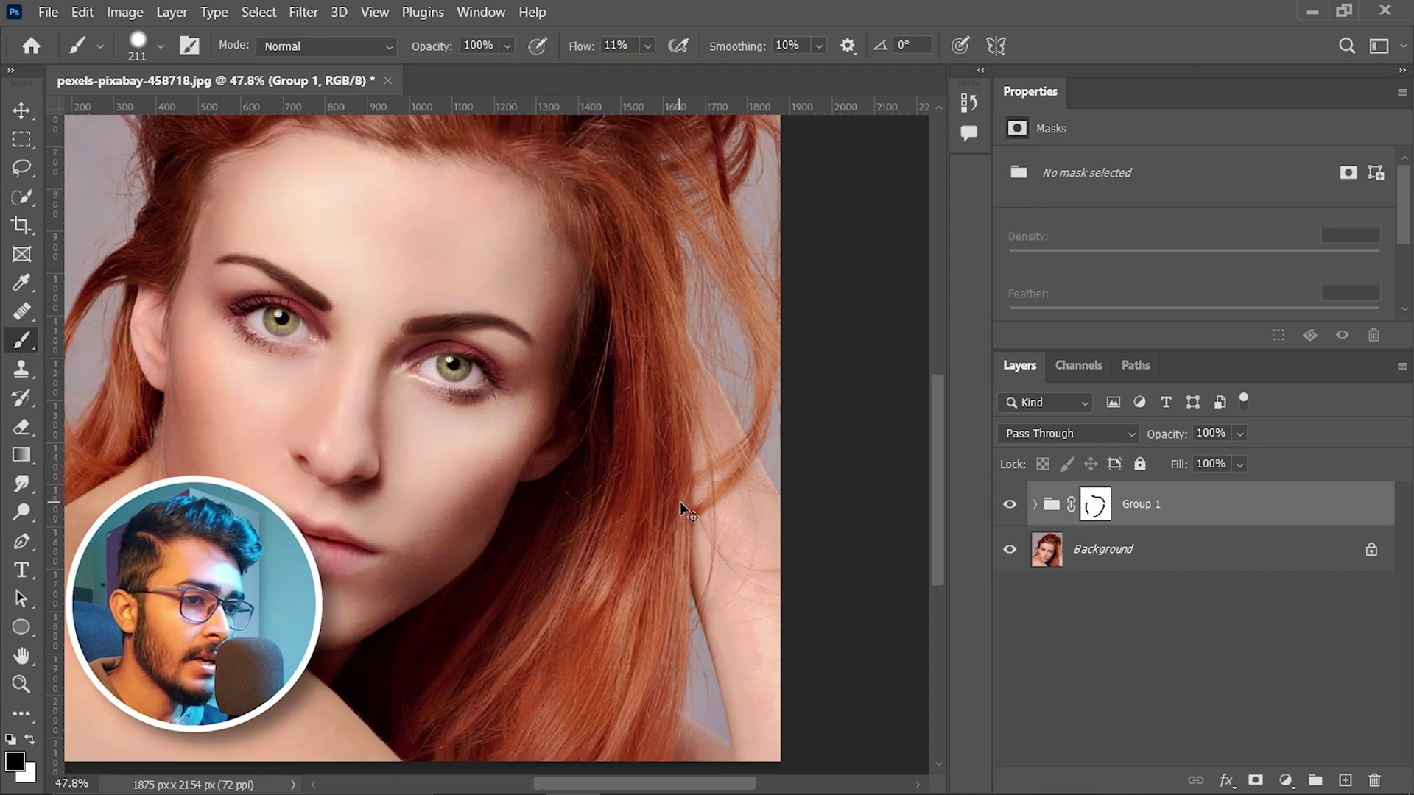
pyautogui.scroll(-4, 679, 502)
pyautogui.click(1010, 505)
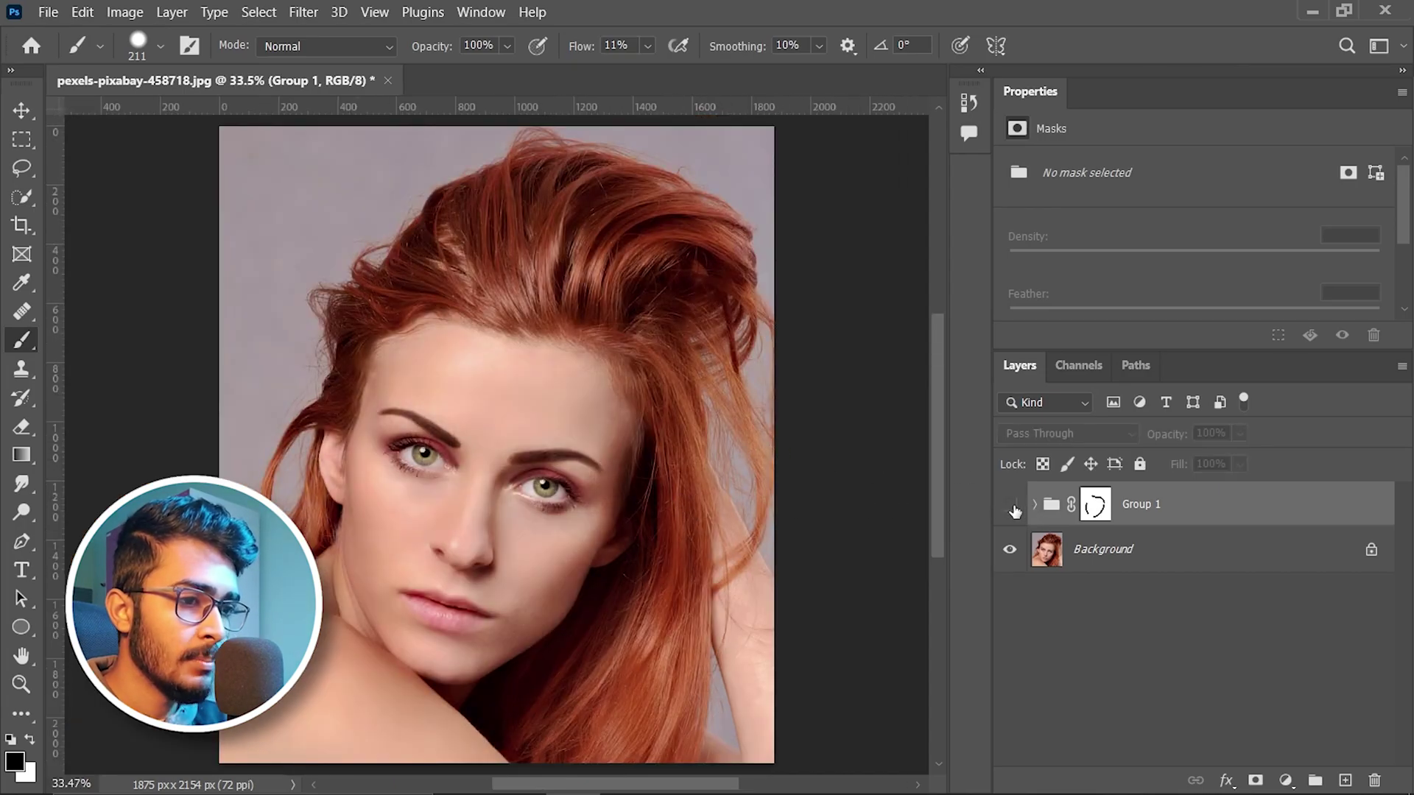